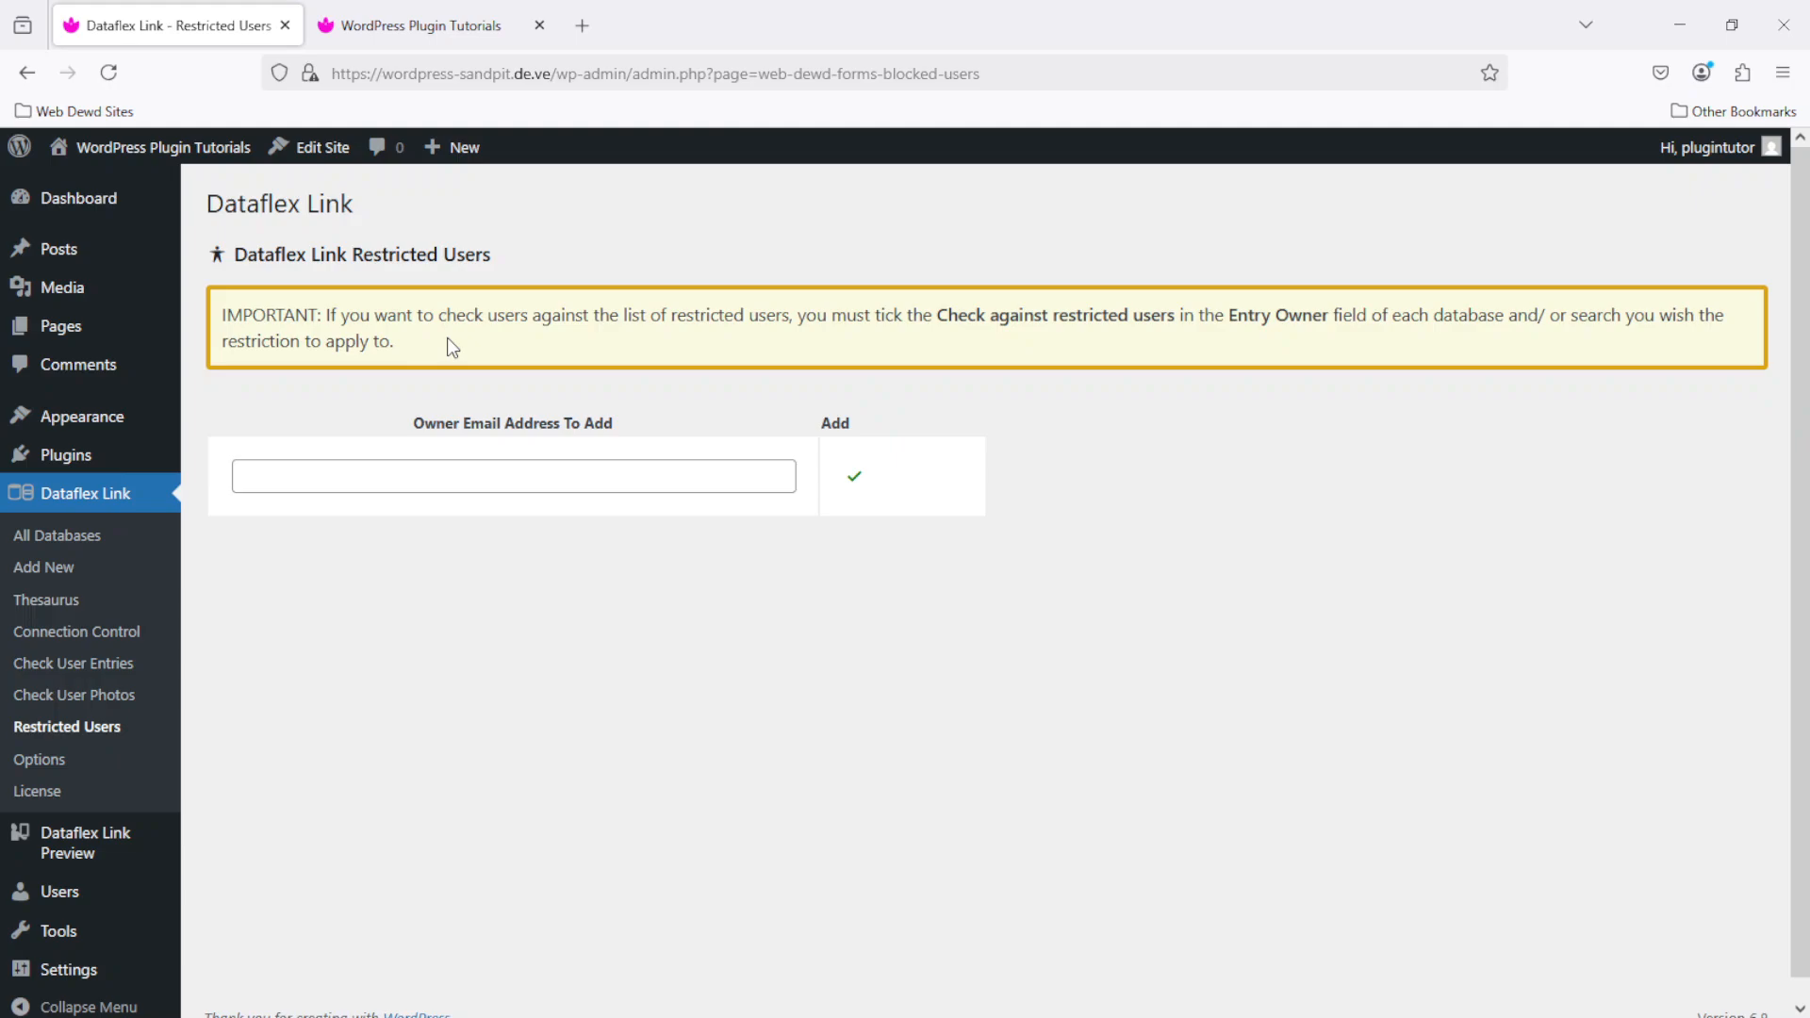
Create a new padlock on the site's Add Favourite Building form and request its code for the user's email address
{"action": "left_click", "coordinate": [421, 20]}
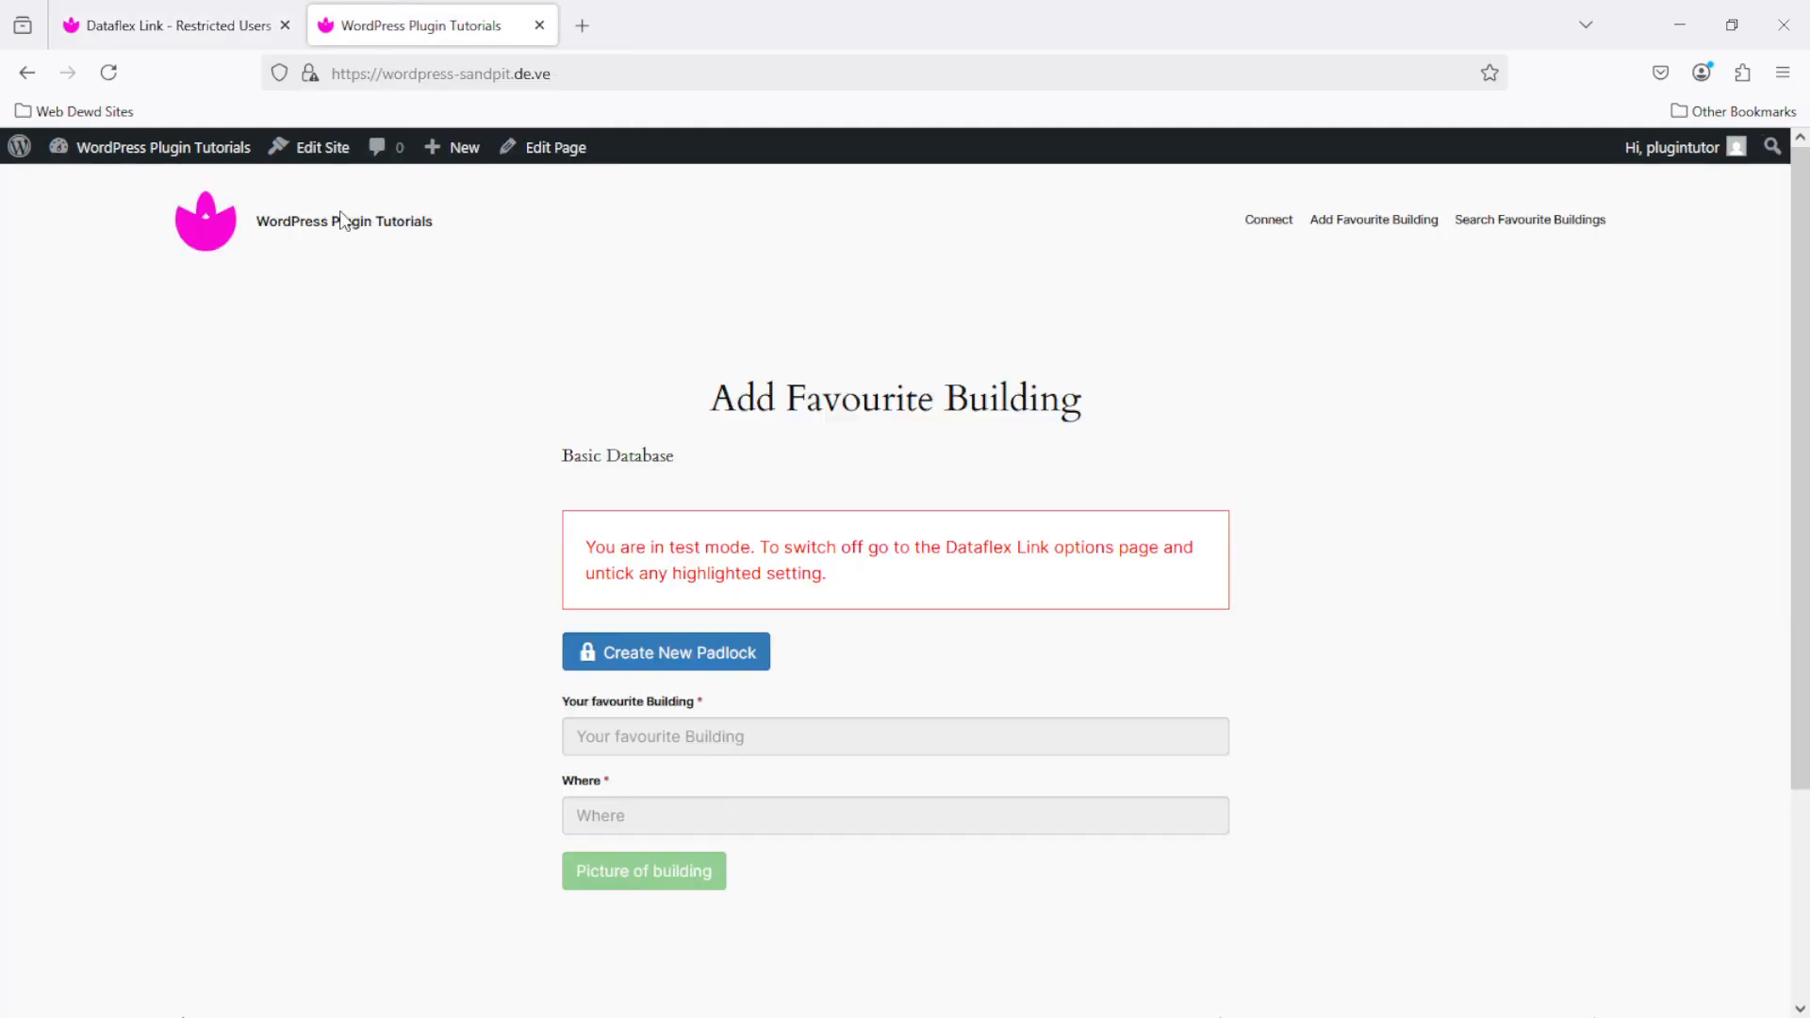
{"action": "left_click", "coordinate": [705, 663]}
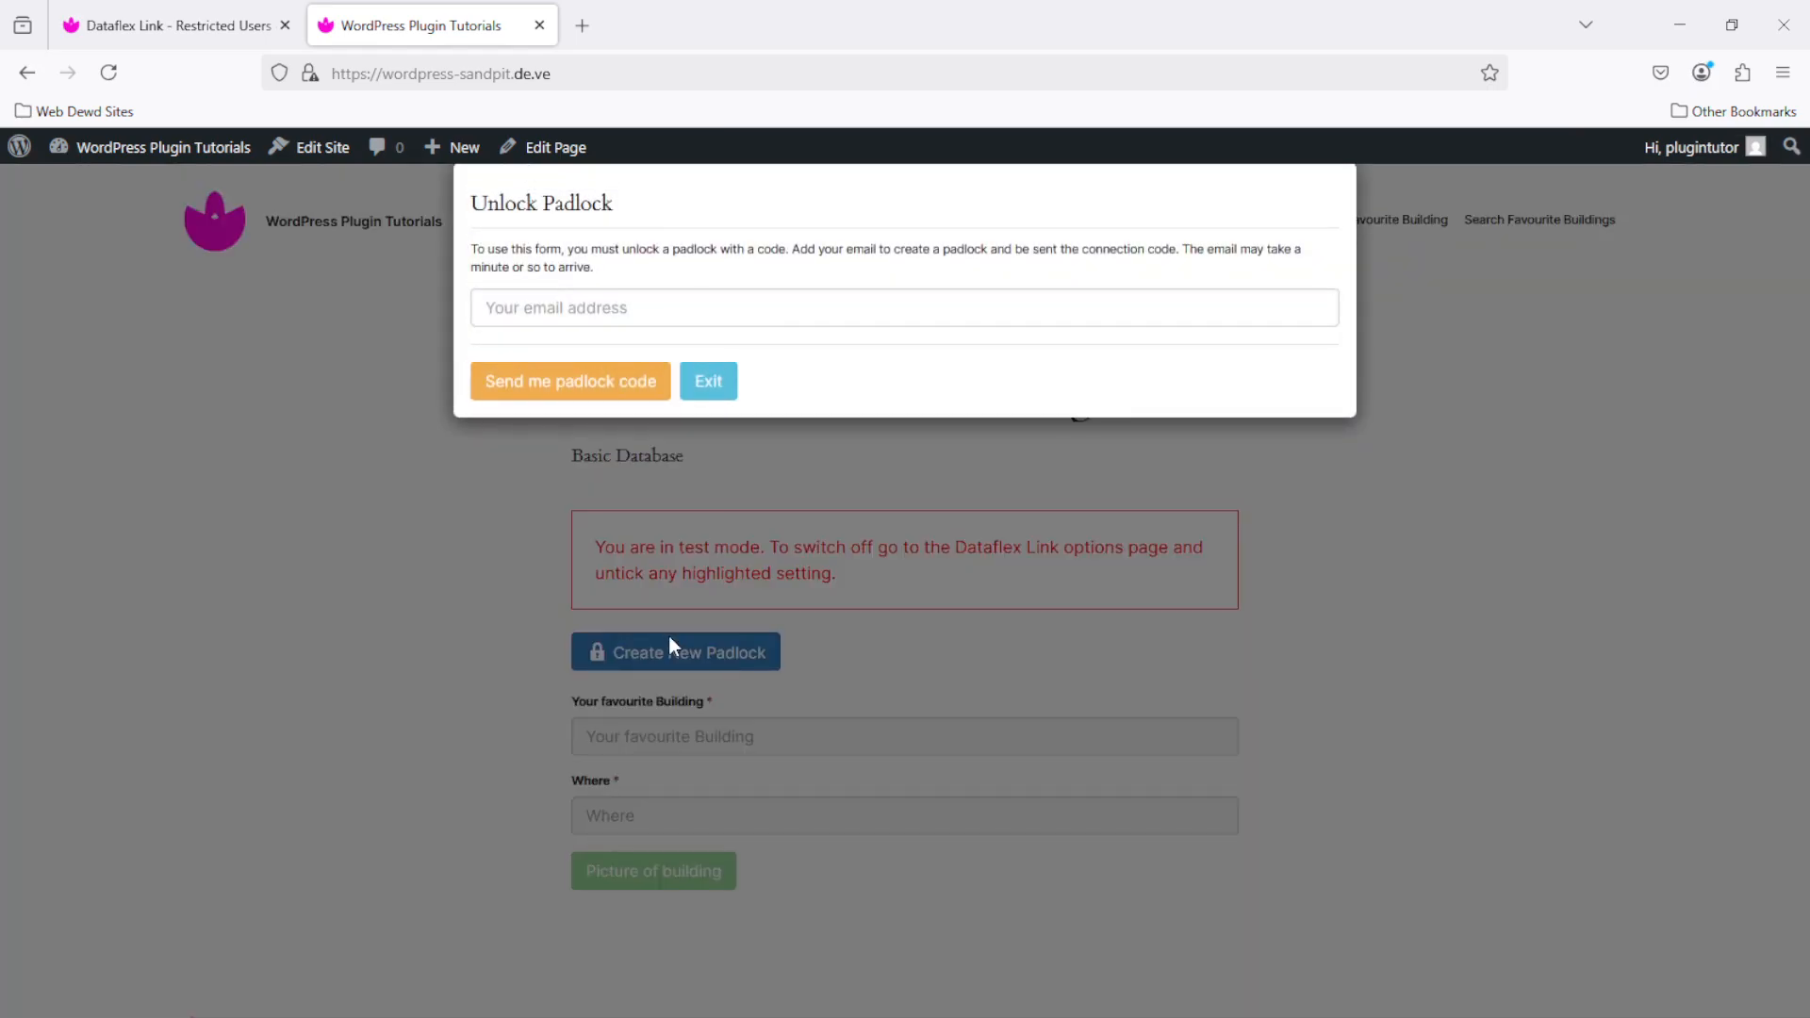
{"action": "left_click", "coordinate": [675, 313]}
{"action": "type", "text": "paul@test.com"}
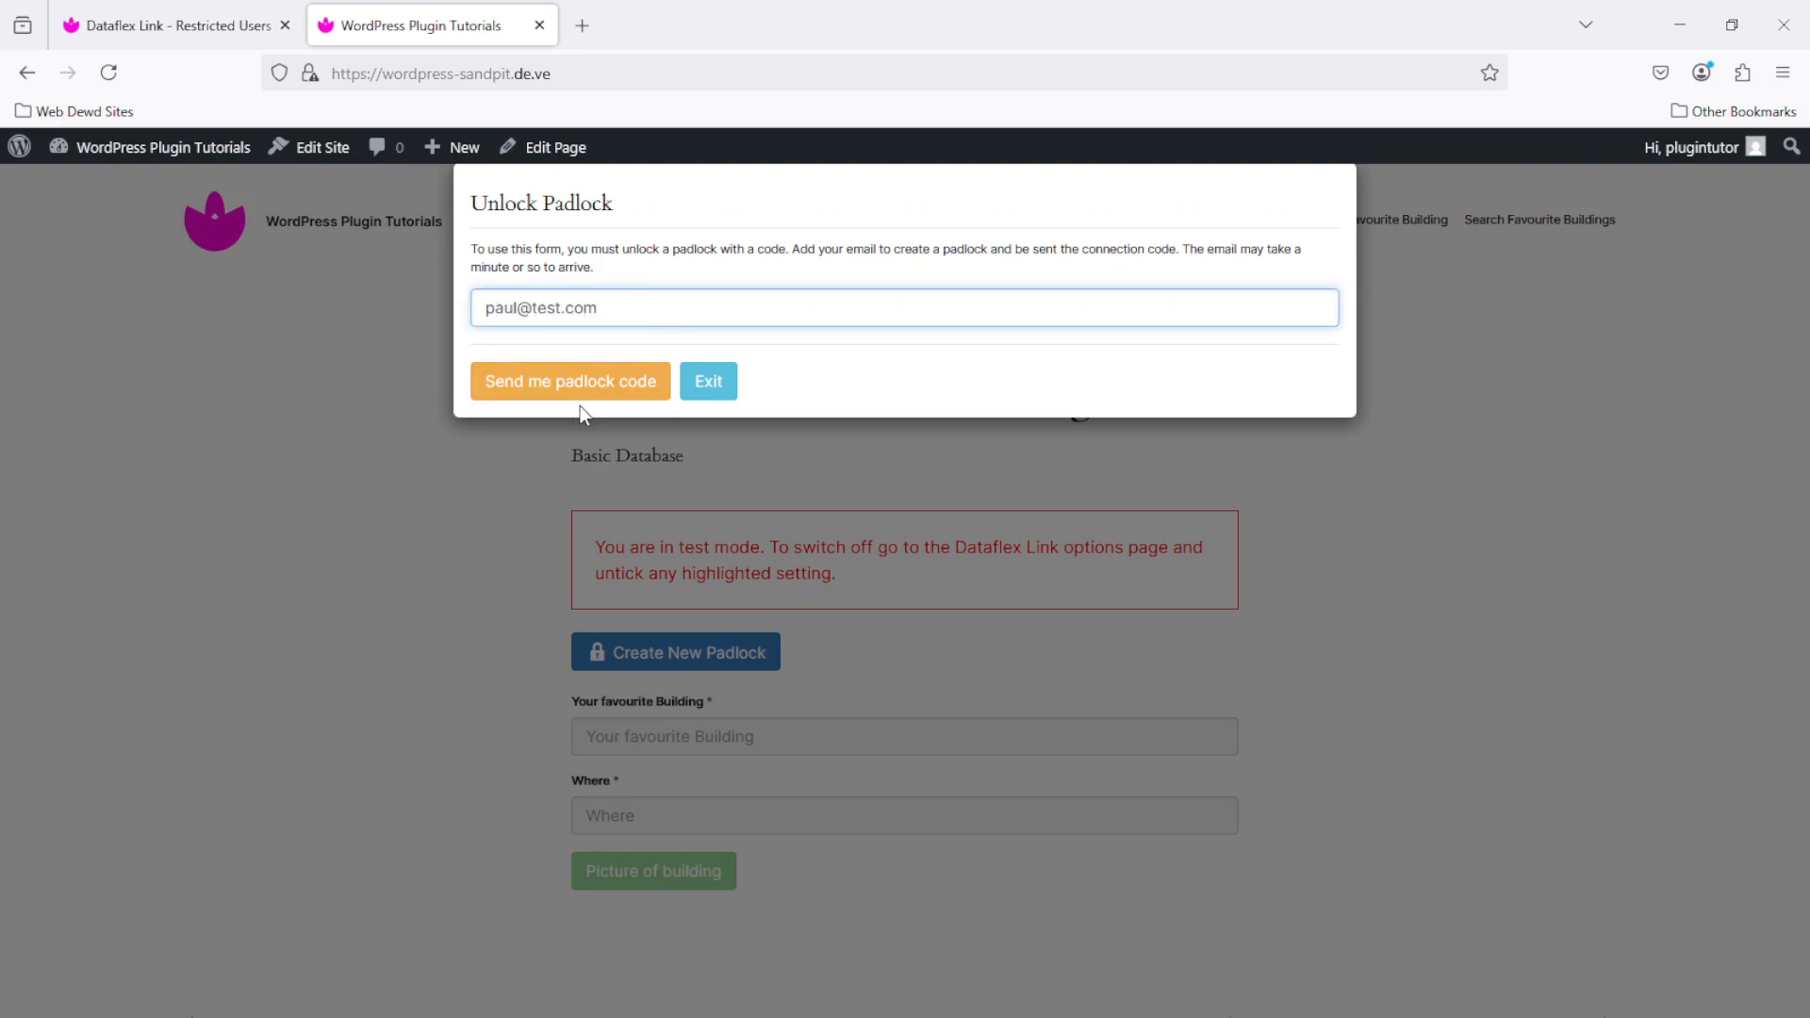
{"action": "left_click", "coordinate": [594, 377]}
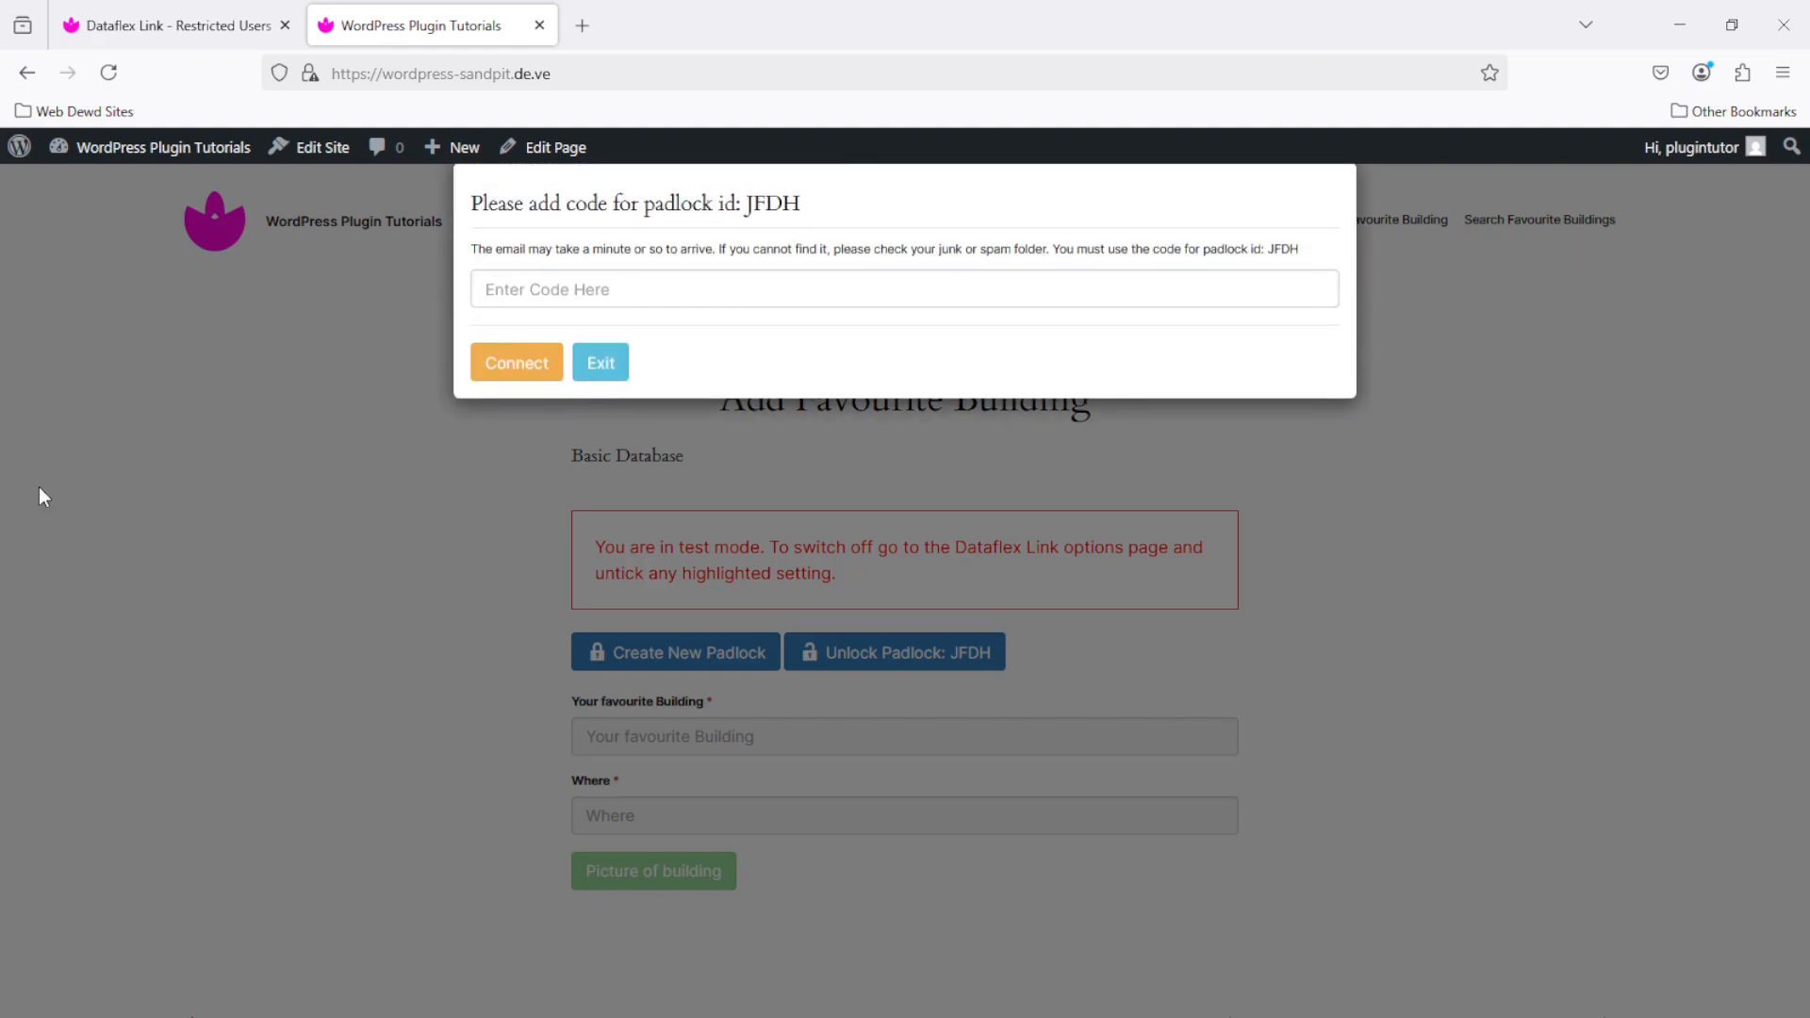
Enter the padlock code to connect to the form and dismiss the connection notice
{"action": "left_click", "coordinate": [555, 293]}
{"action": "key", "text": "ctrl+v"}
{"action": "left_click", "coordinate": [548, 363]}
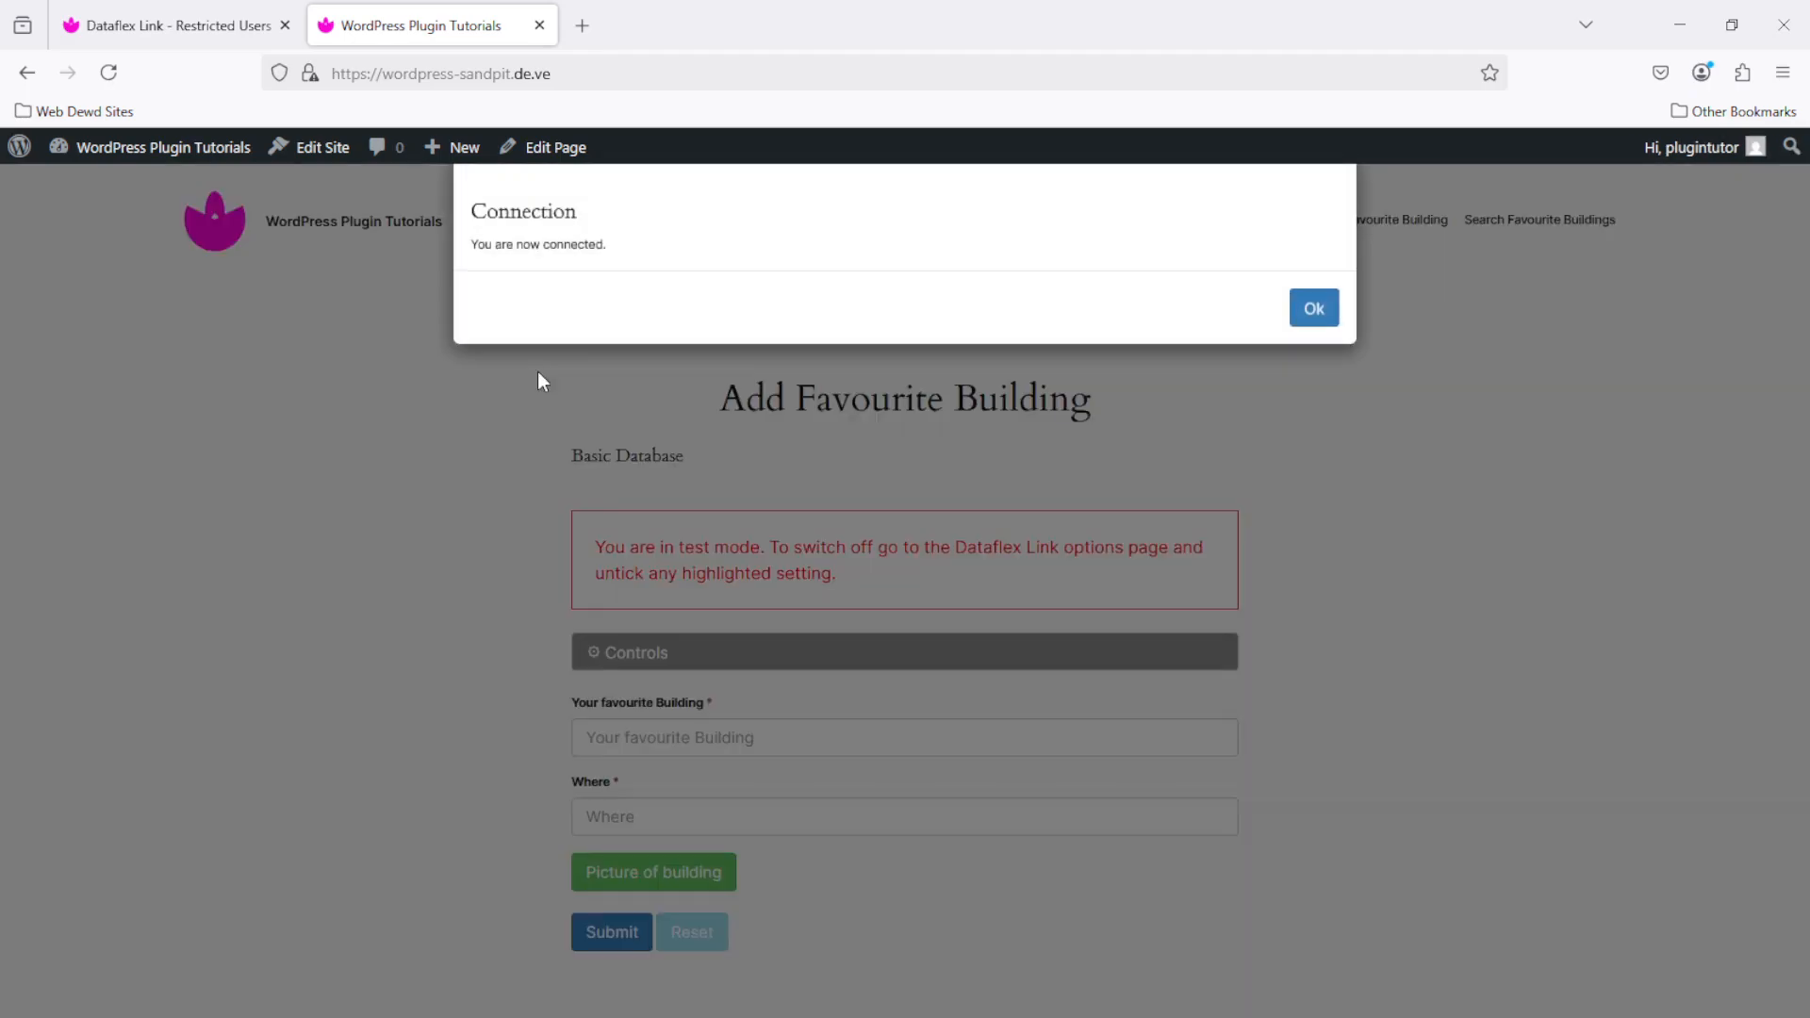
{"action": "left_click", "coordinate": [1314, 309]}
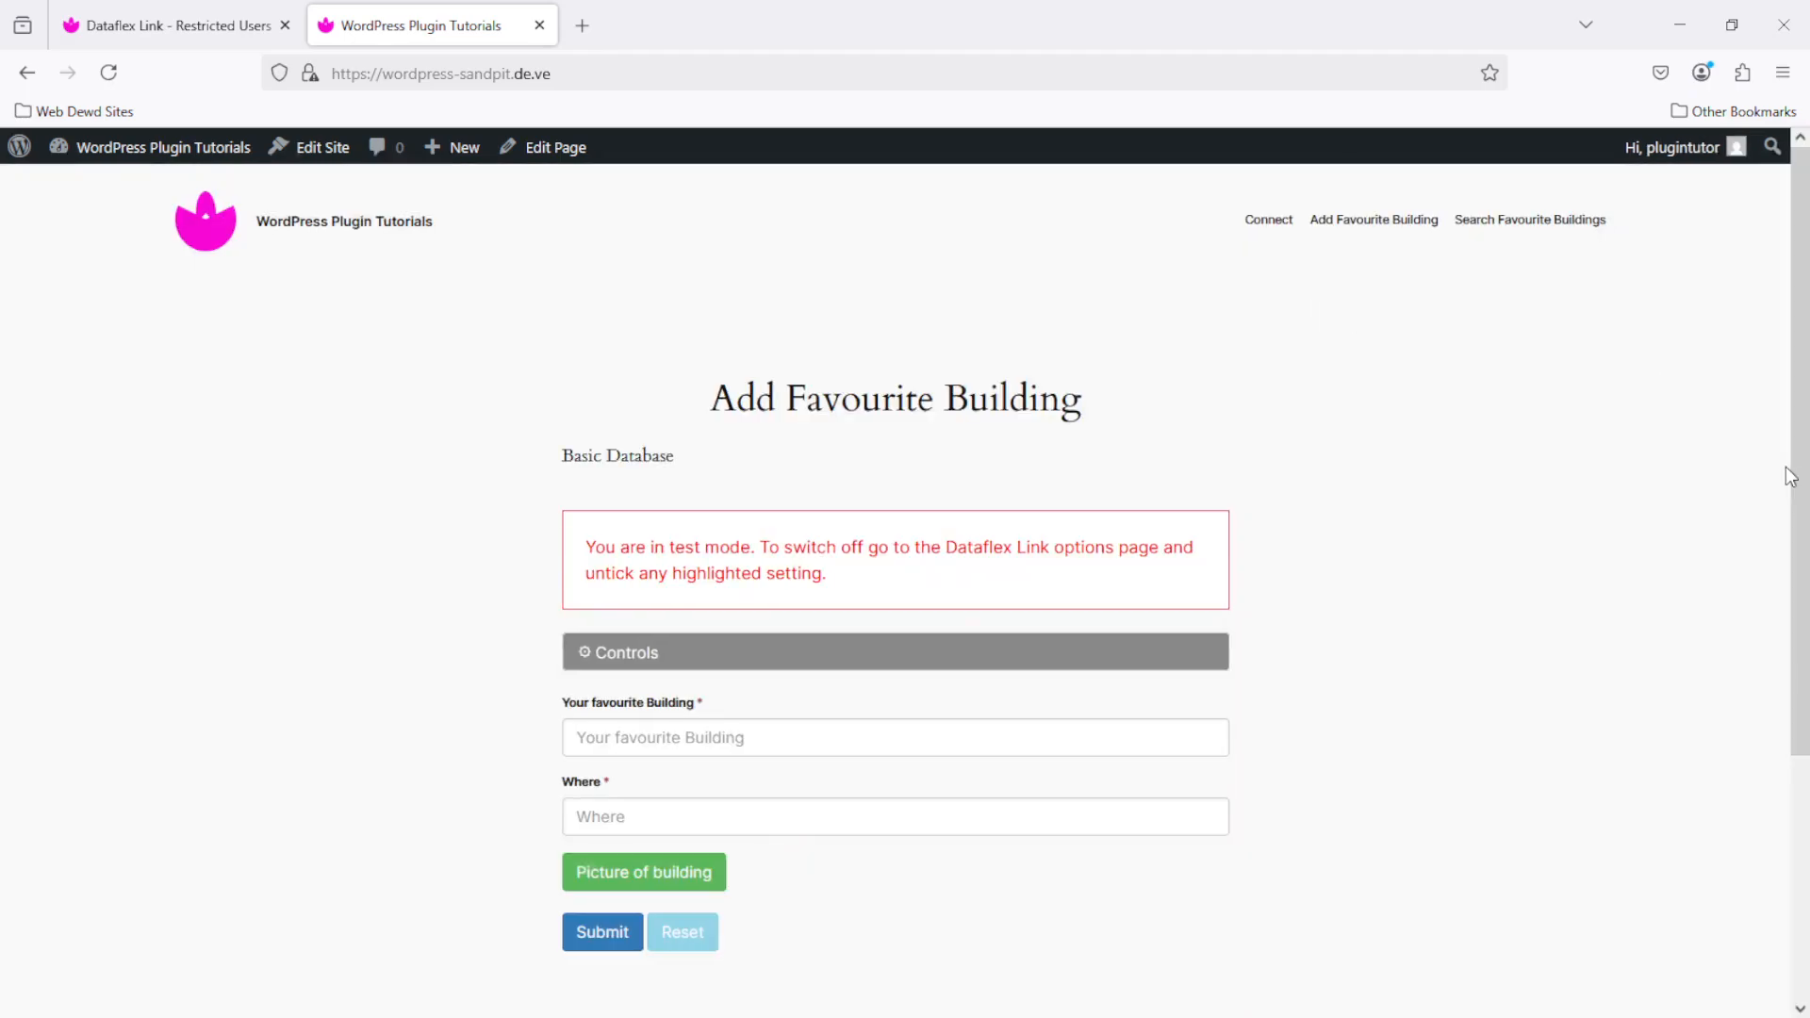
Submit "chrysler building" as the favourite building and close the confirmation
{"action": "scroll", "coordinate": [694, 412], "scroll_direction": "down", "scroll_amount": 4}
{"action": "left_click", "coordinate": [657, 400]}
{"action": "type", "text": "chry"}
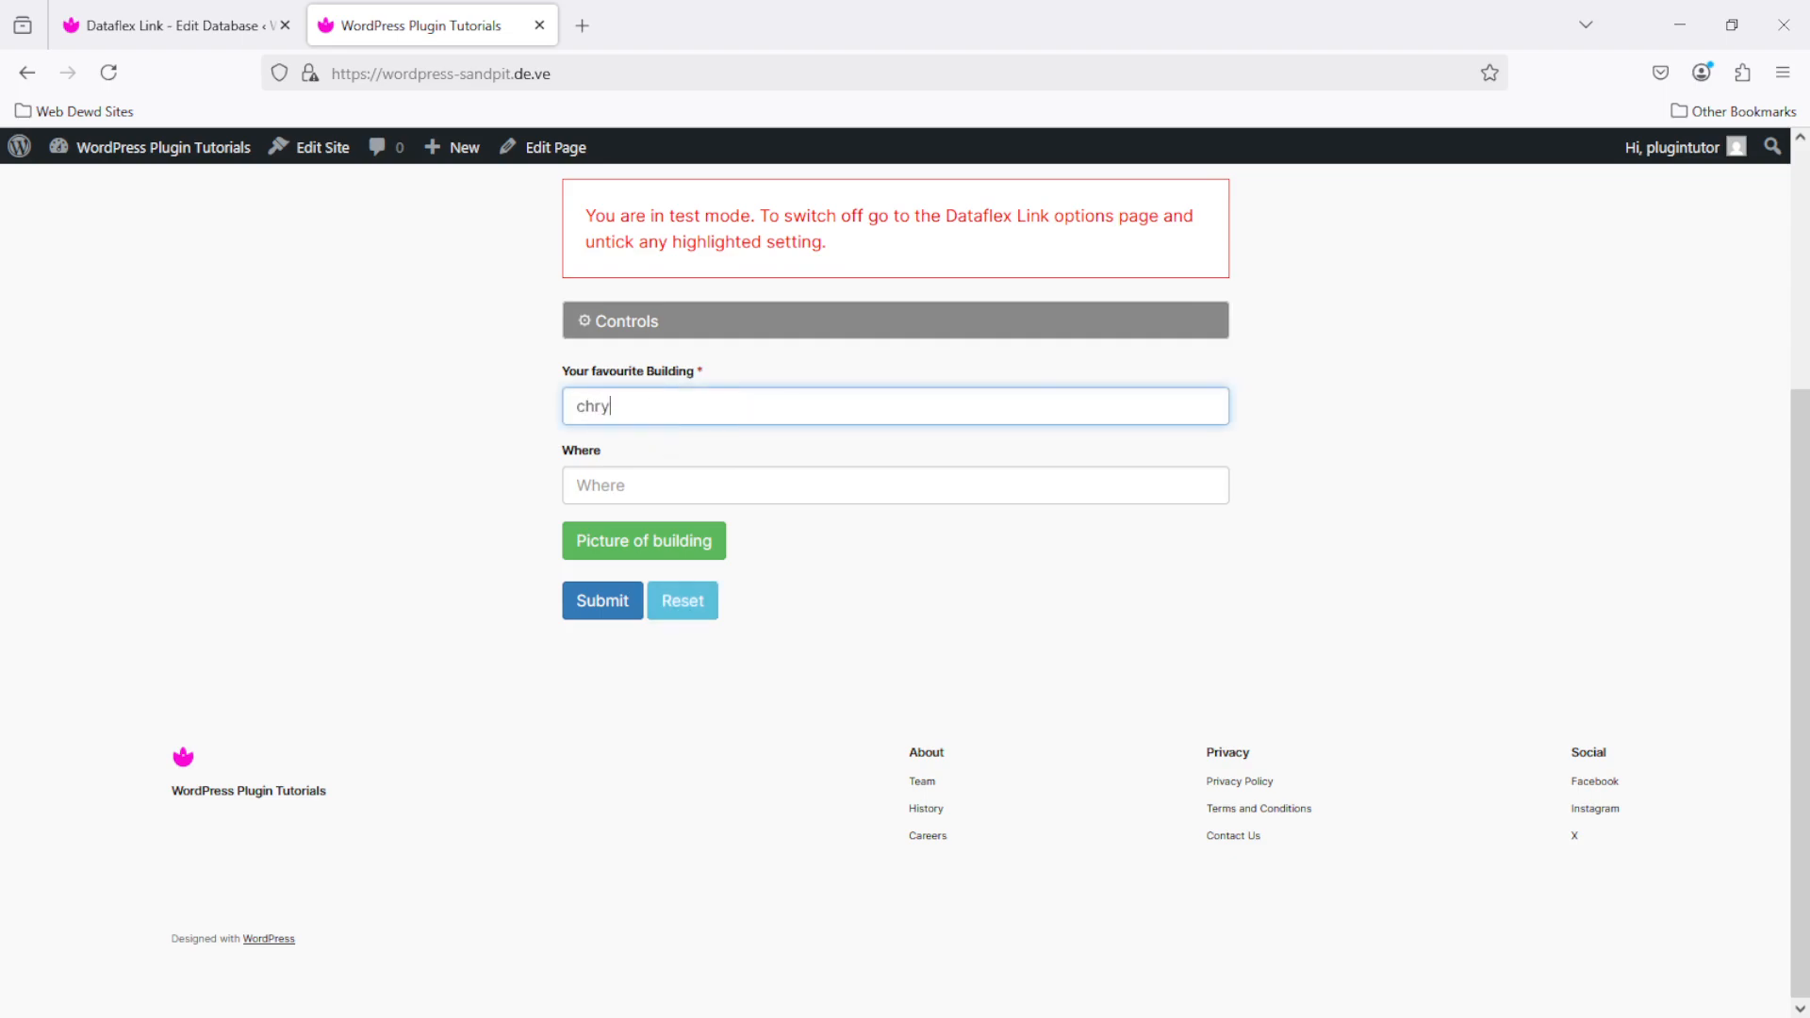
{"action": "type", "text": "sler building"}
{"action": "left_click", "coordinate": [596, 604]}
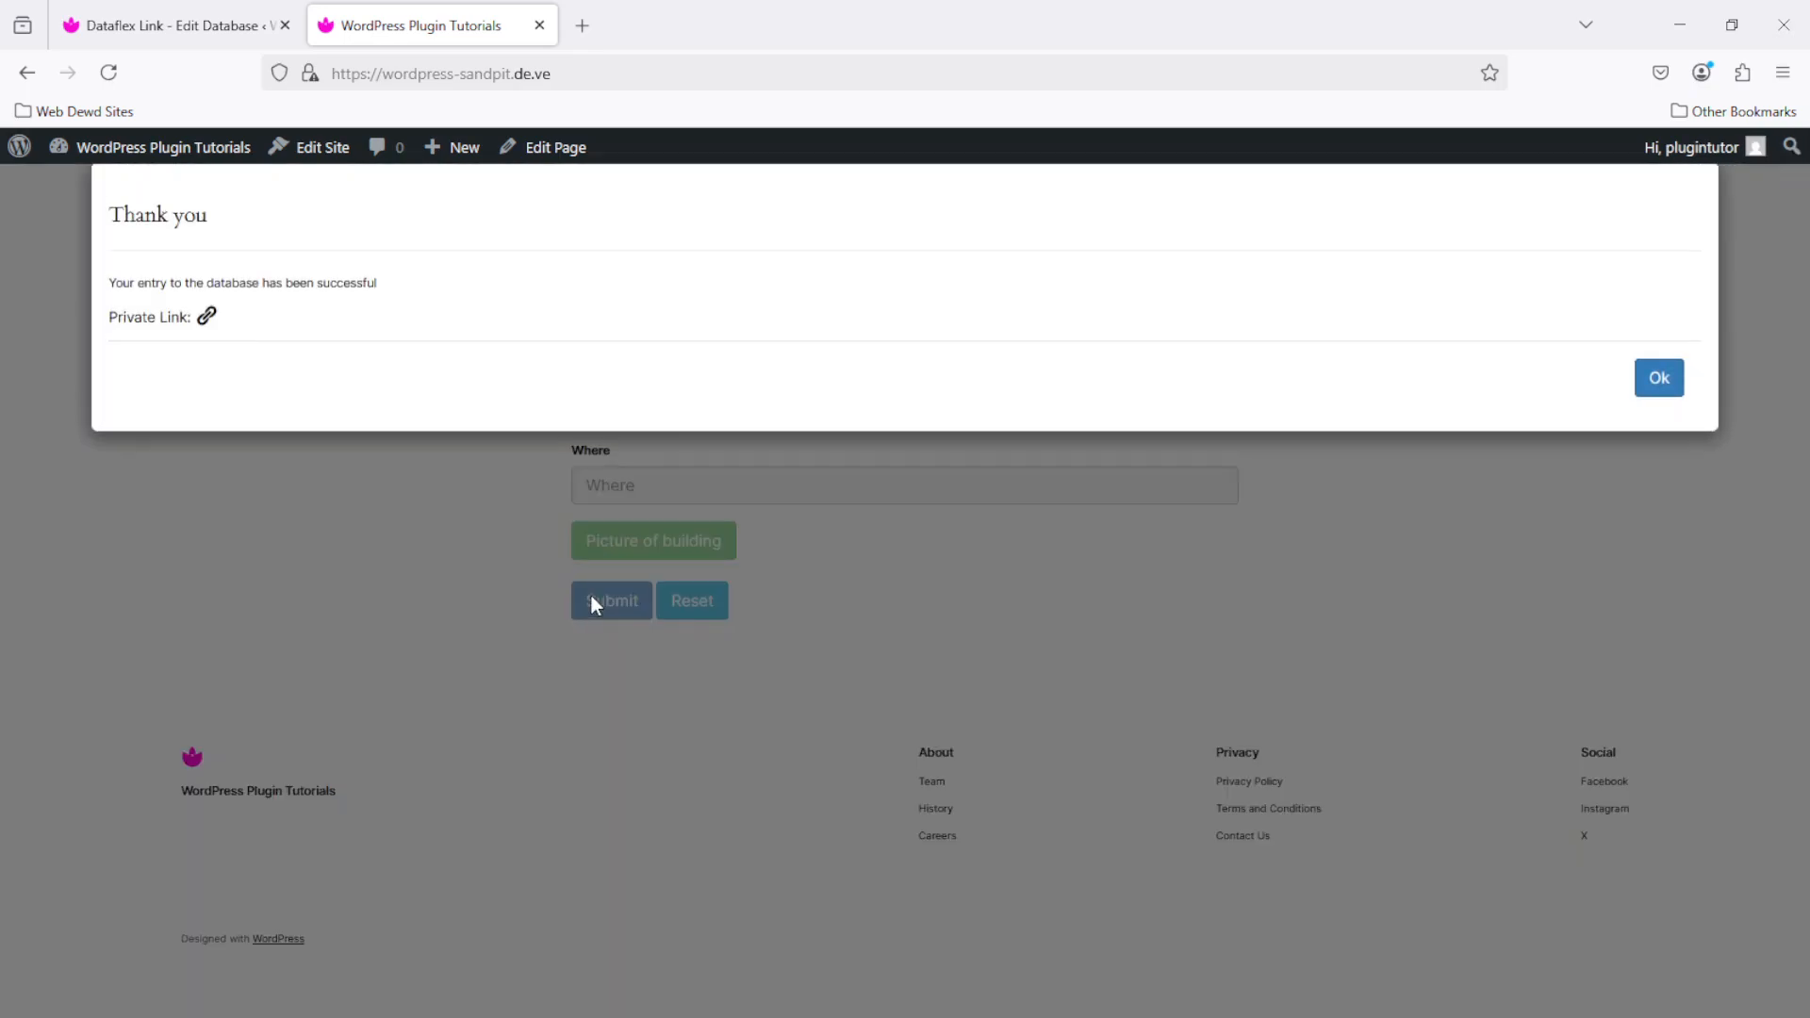
{"action": "left_click", "coordinate": [1655, 387]}
Search the favourite buildings for "building" on the Search Favourite Buildings page and close the results
{"action": "scroll", "coordinate": [1807, 486], "scroll_direction": "up", "scroll_amount": 3}
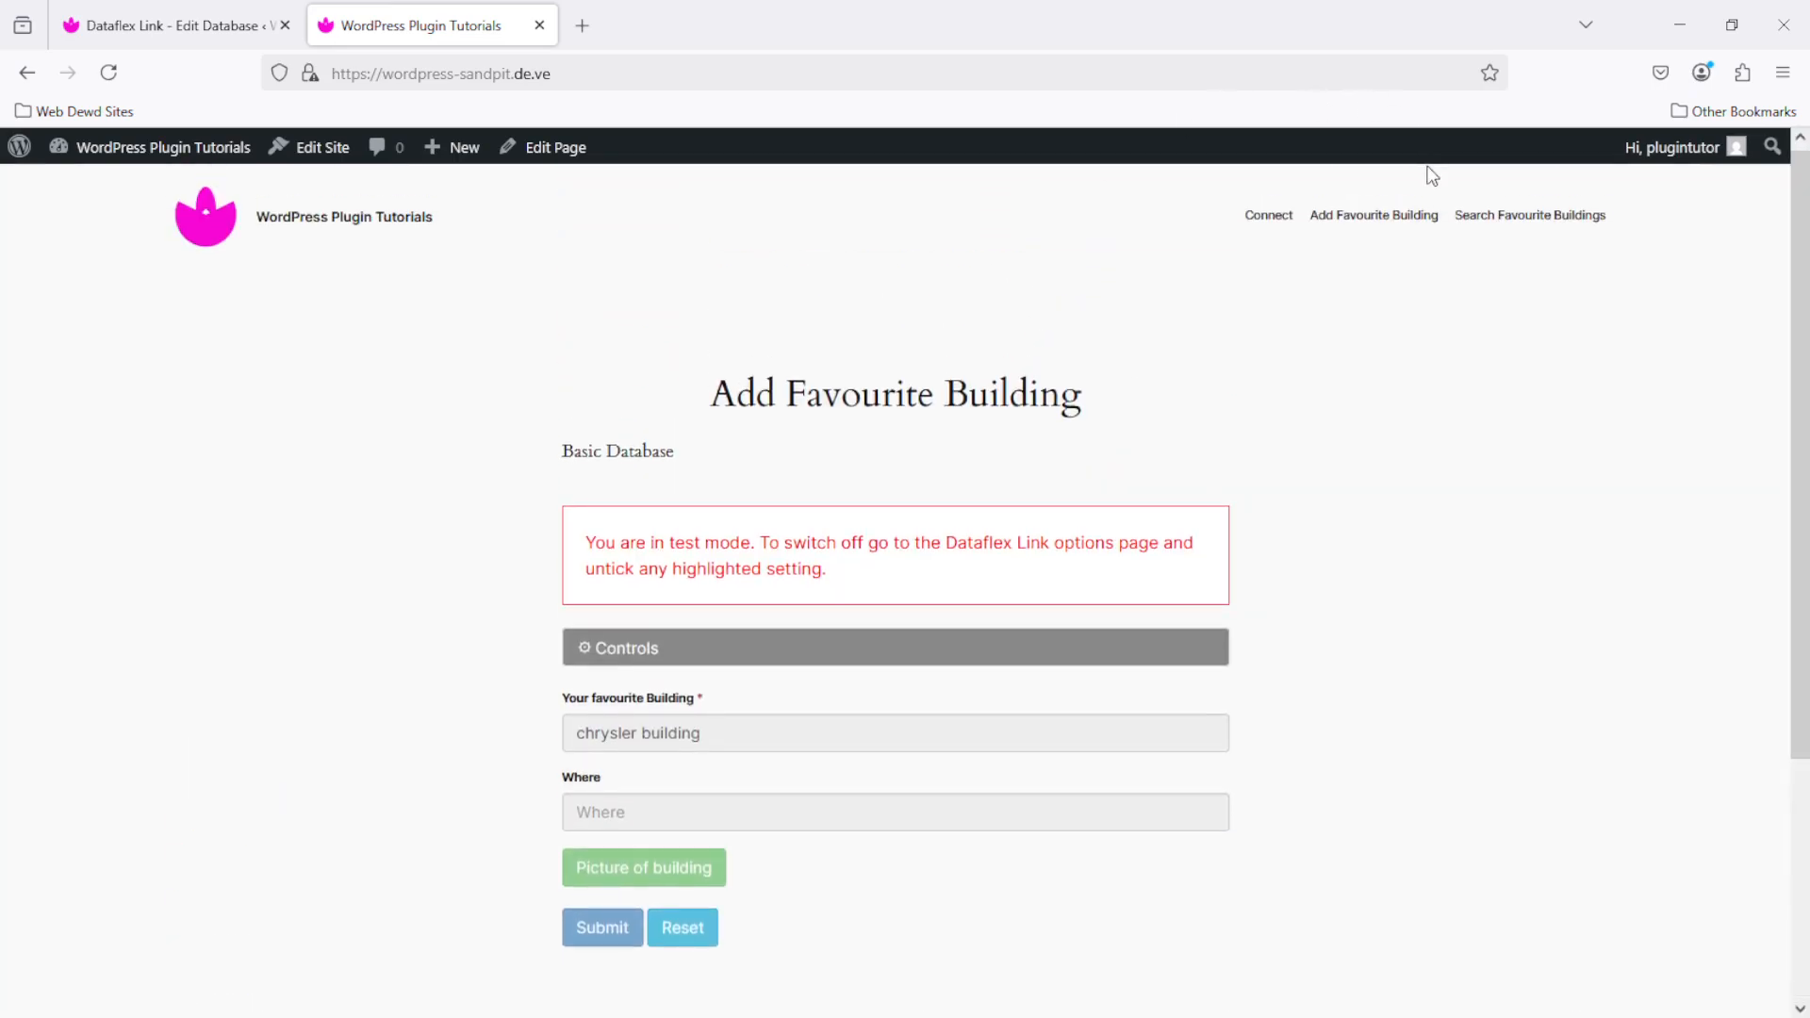
{"action": "left_click", "coordinate": [1528, 217]}
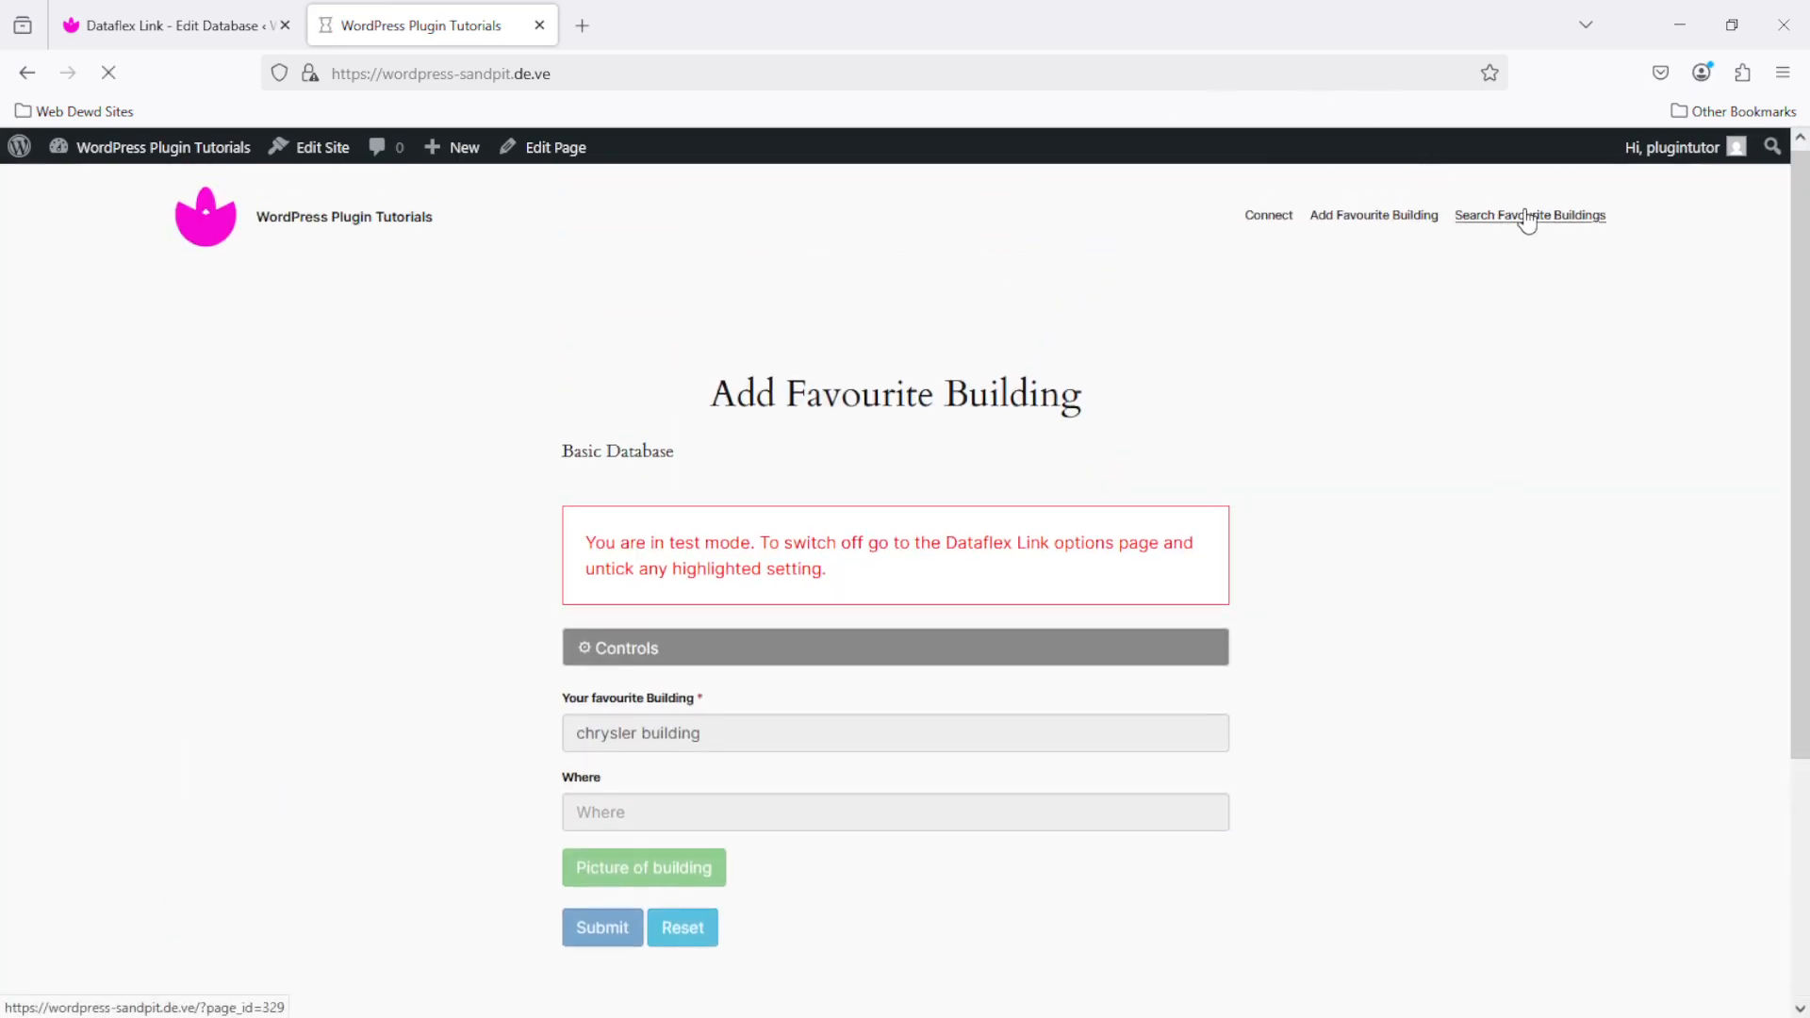
{"action": "left_click", "coordinate": [691, 735]}
{"action": "type", "text": "building]"}
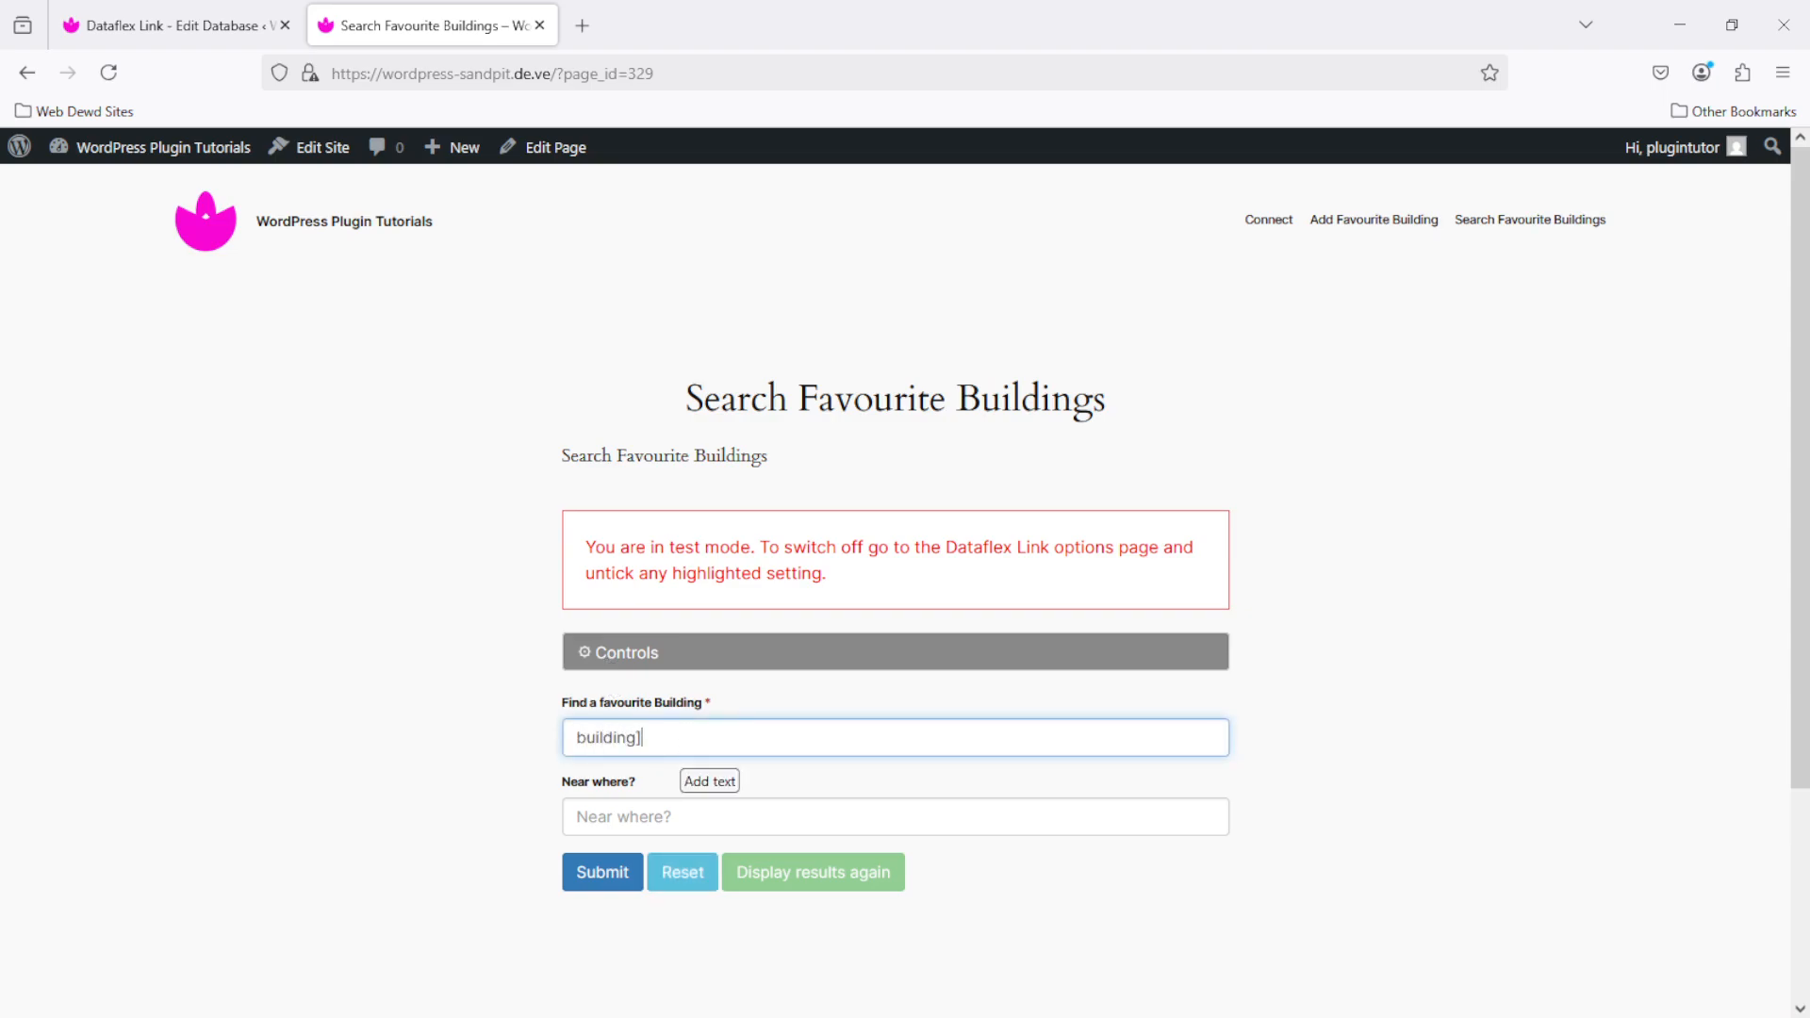
{"action": "key", "text": "Return"}
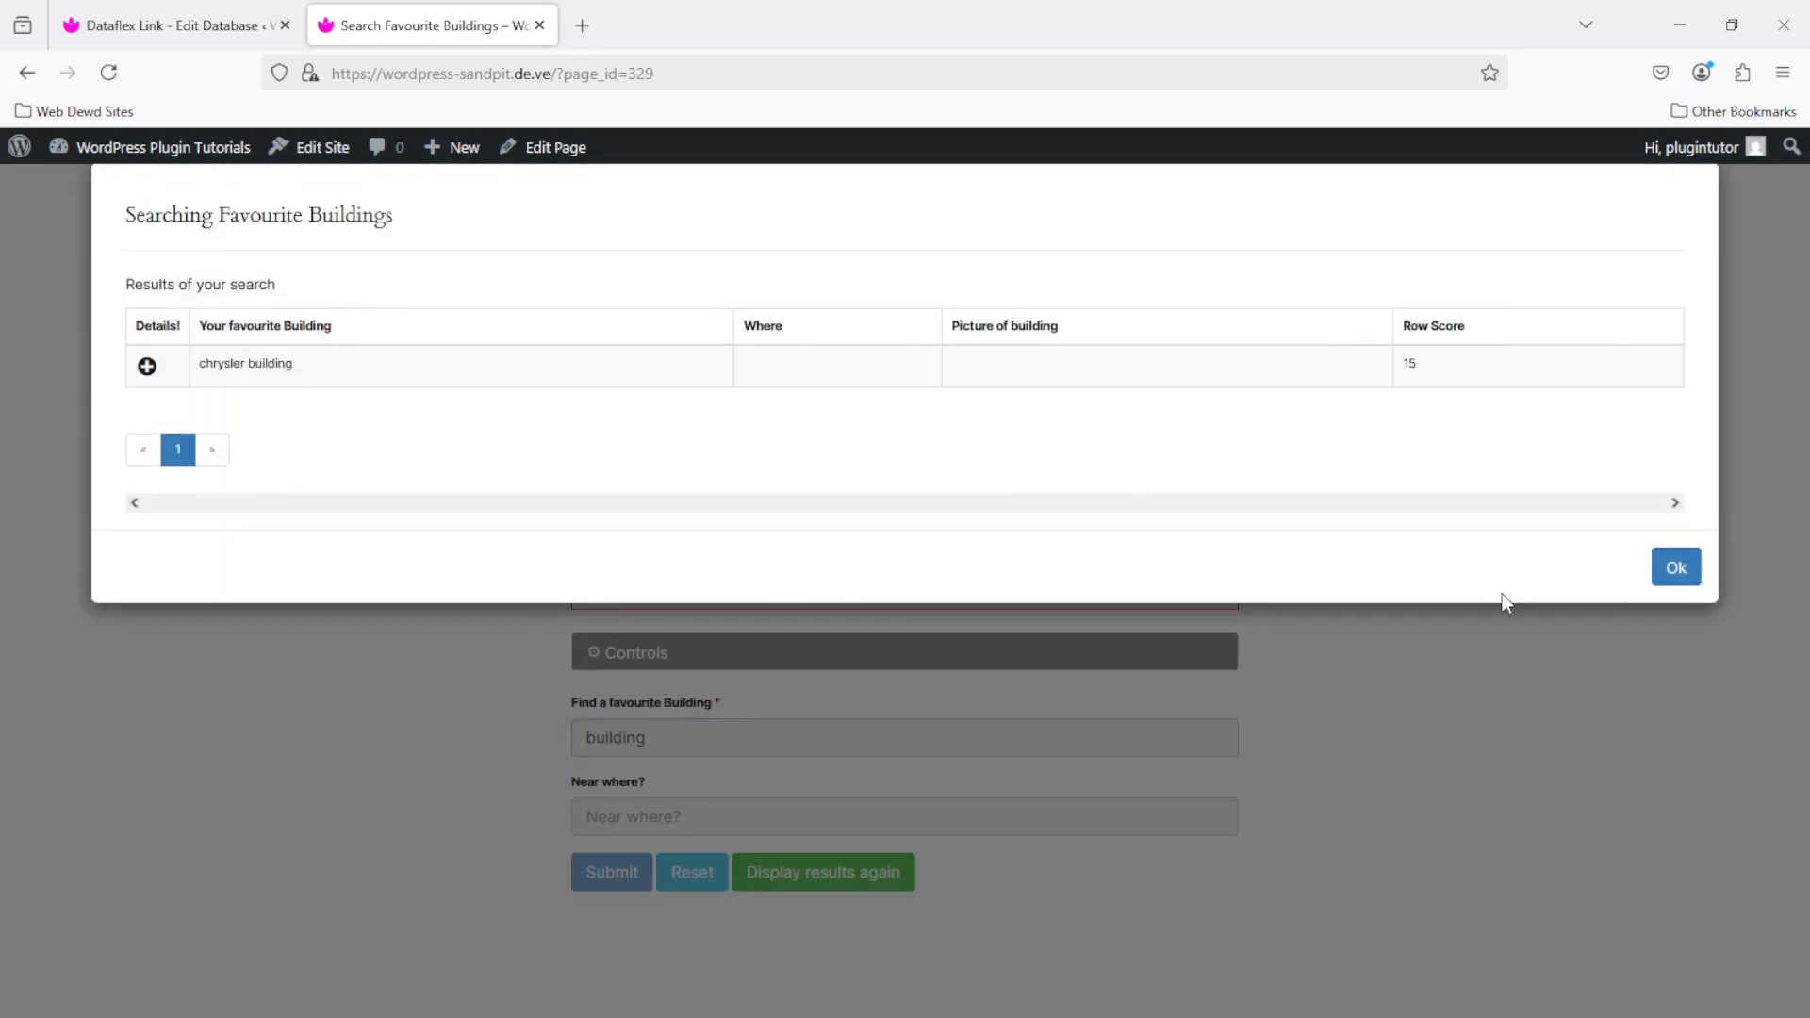
{"action": "left_click", "coordinate": [1673, 569]}
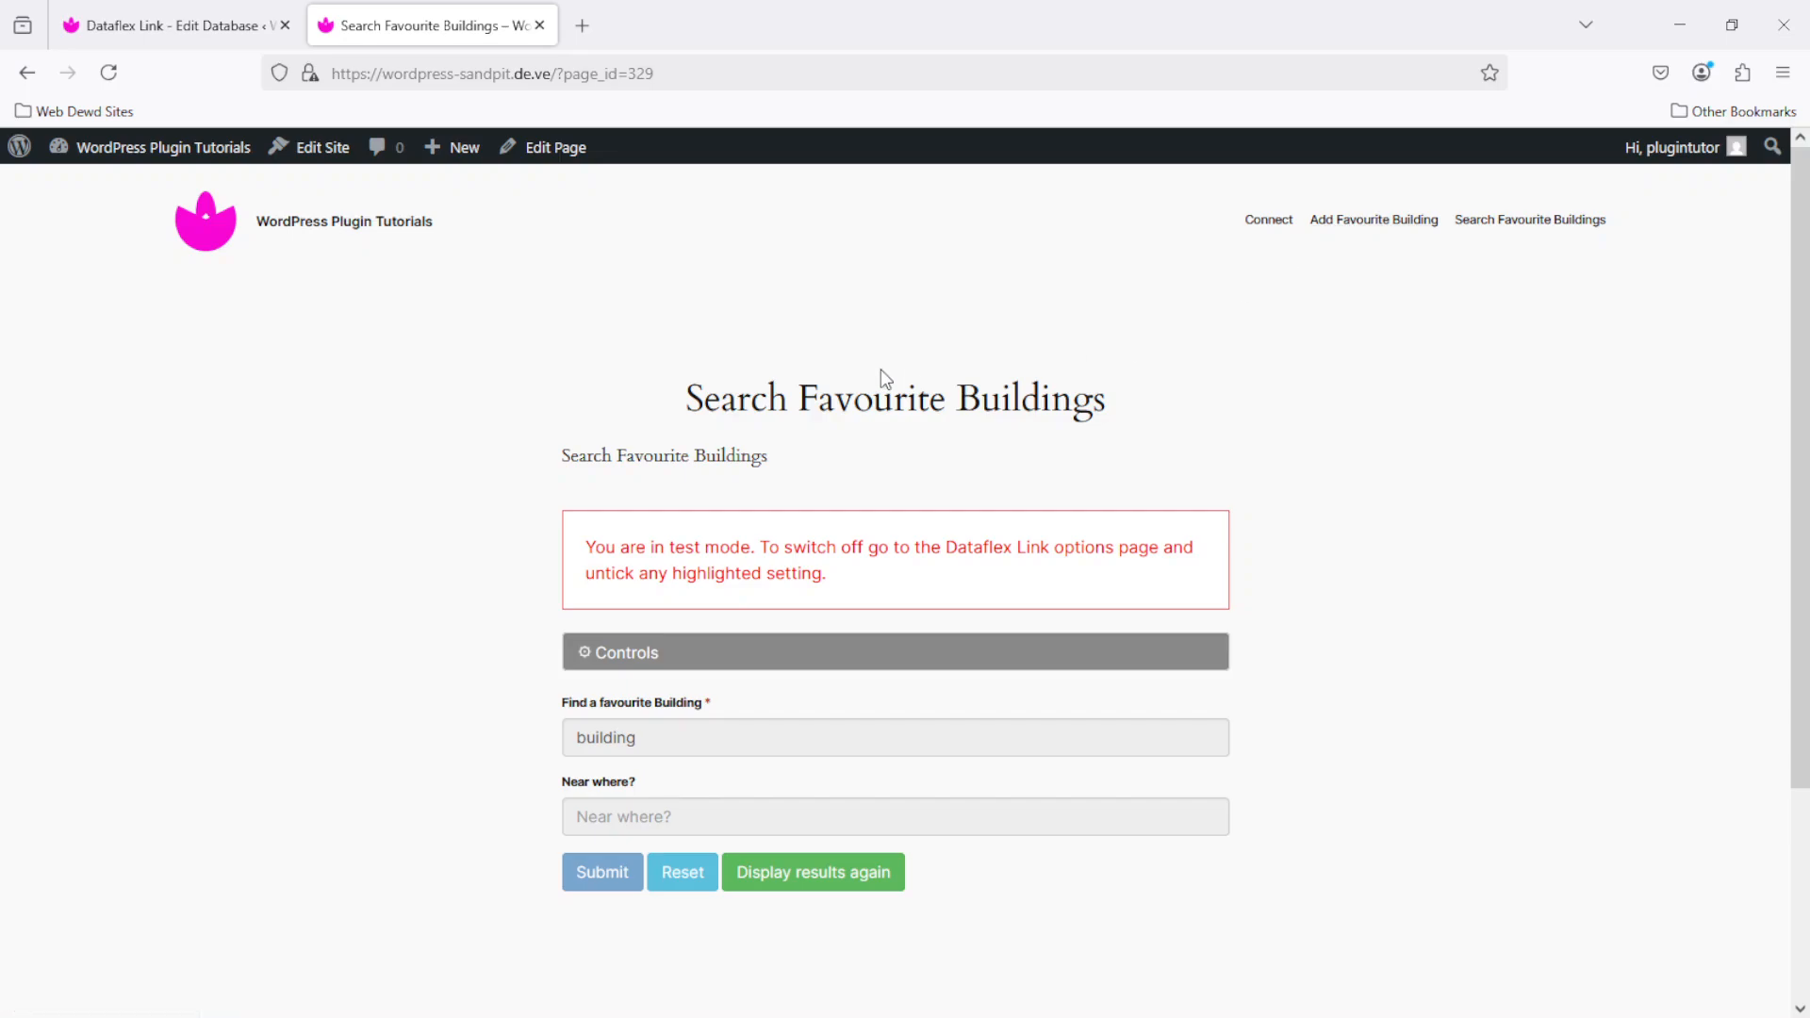
Return to the Dataflex Link admin and add the user's email address to the Restricted Users list
{"action": "left_click", "coordinate": [156, 24]}
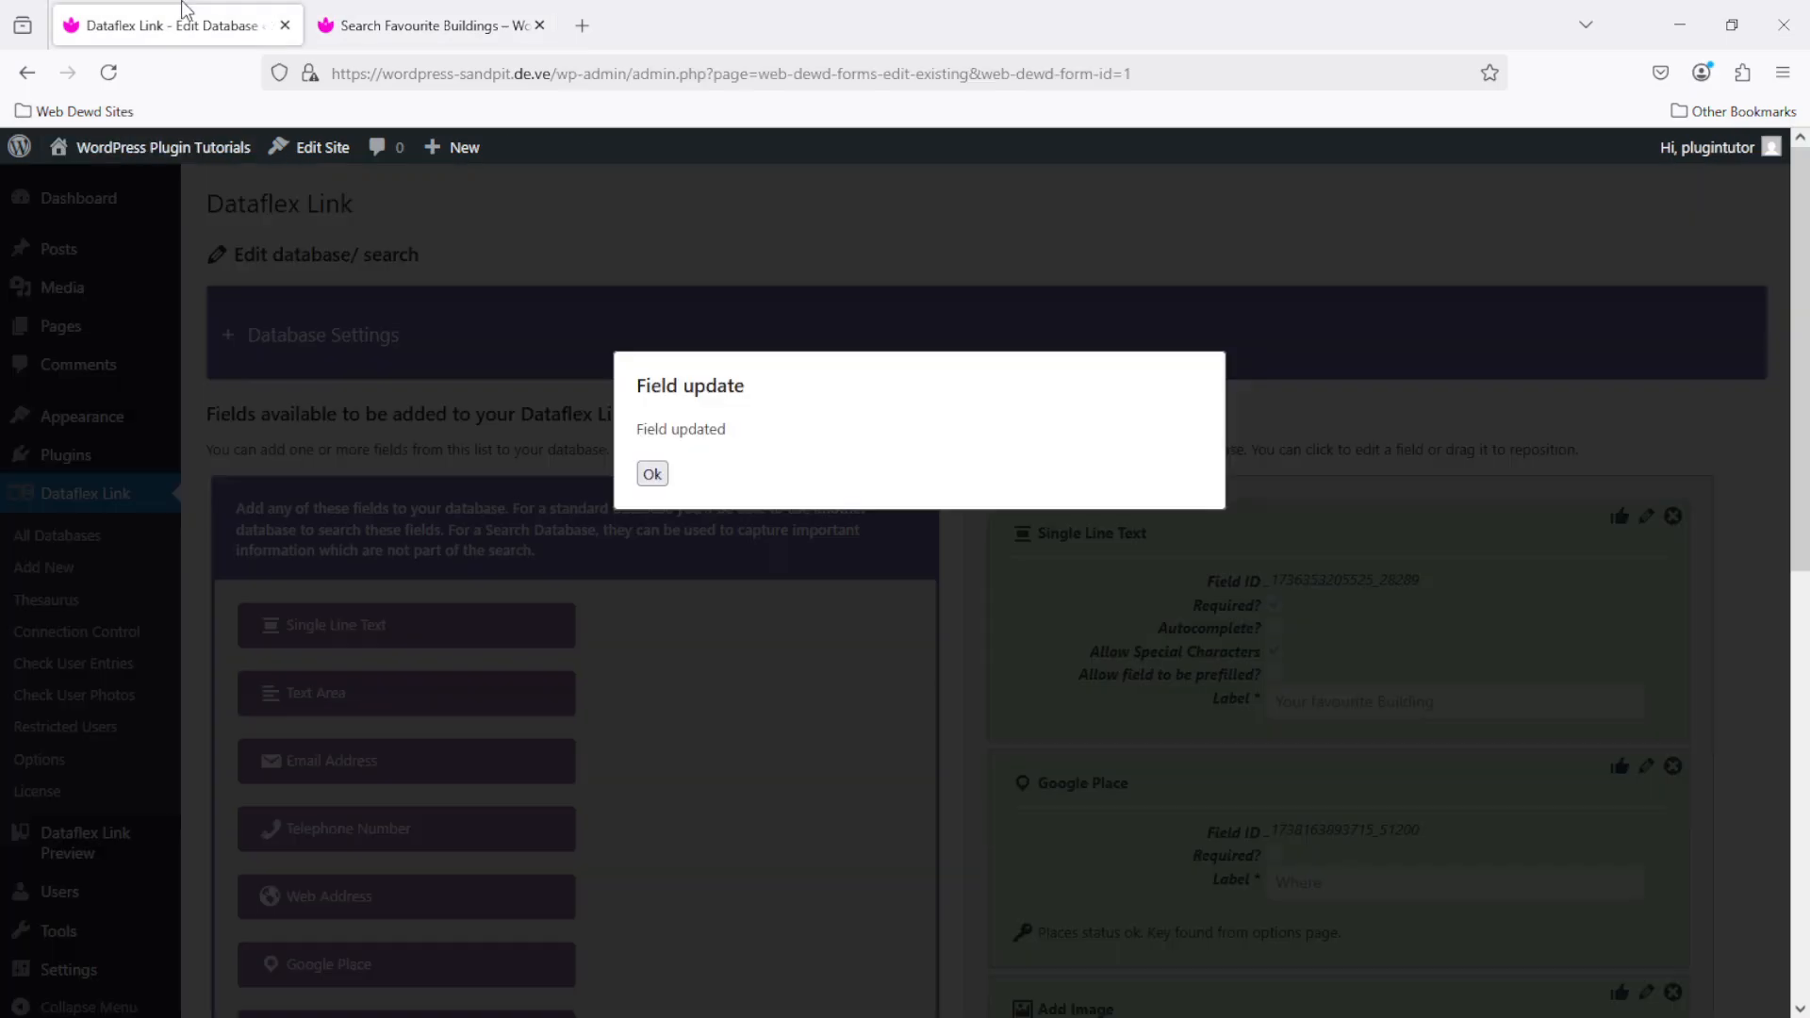
{"action": "left_click", "coordinate": [660, 476]}
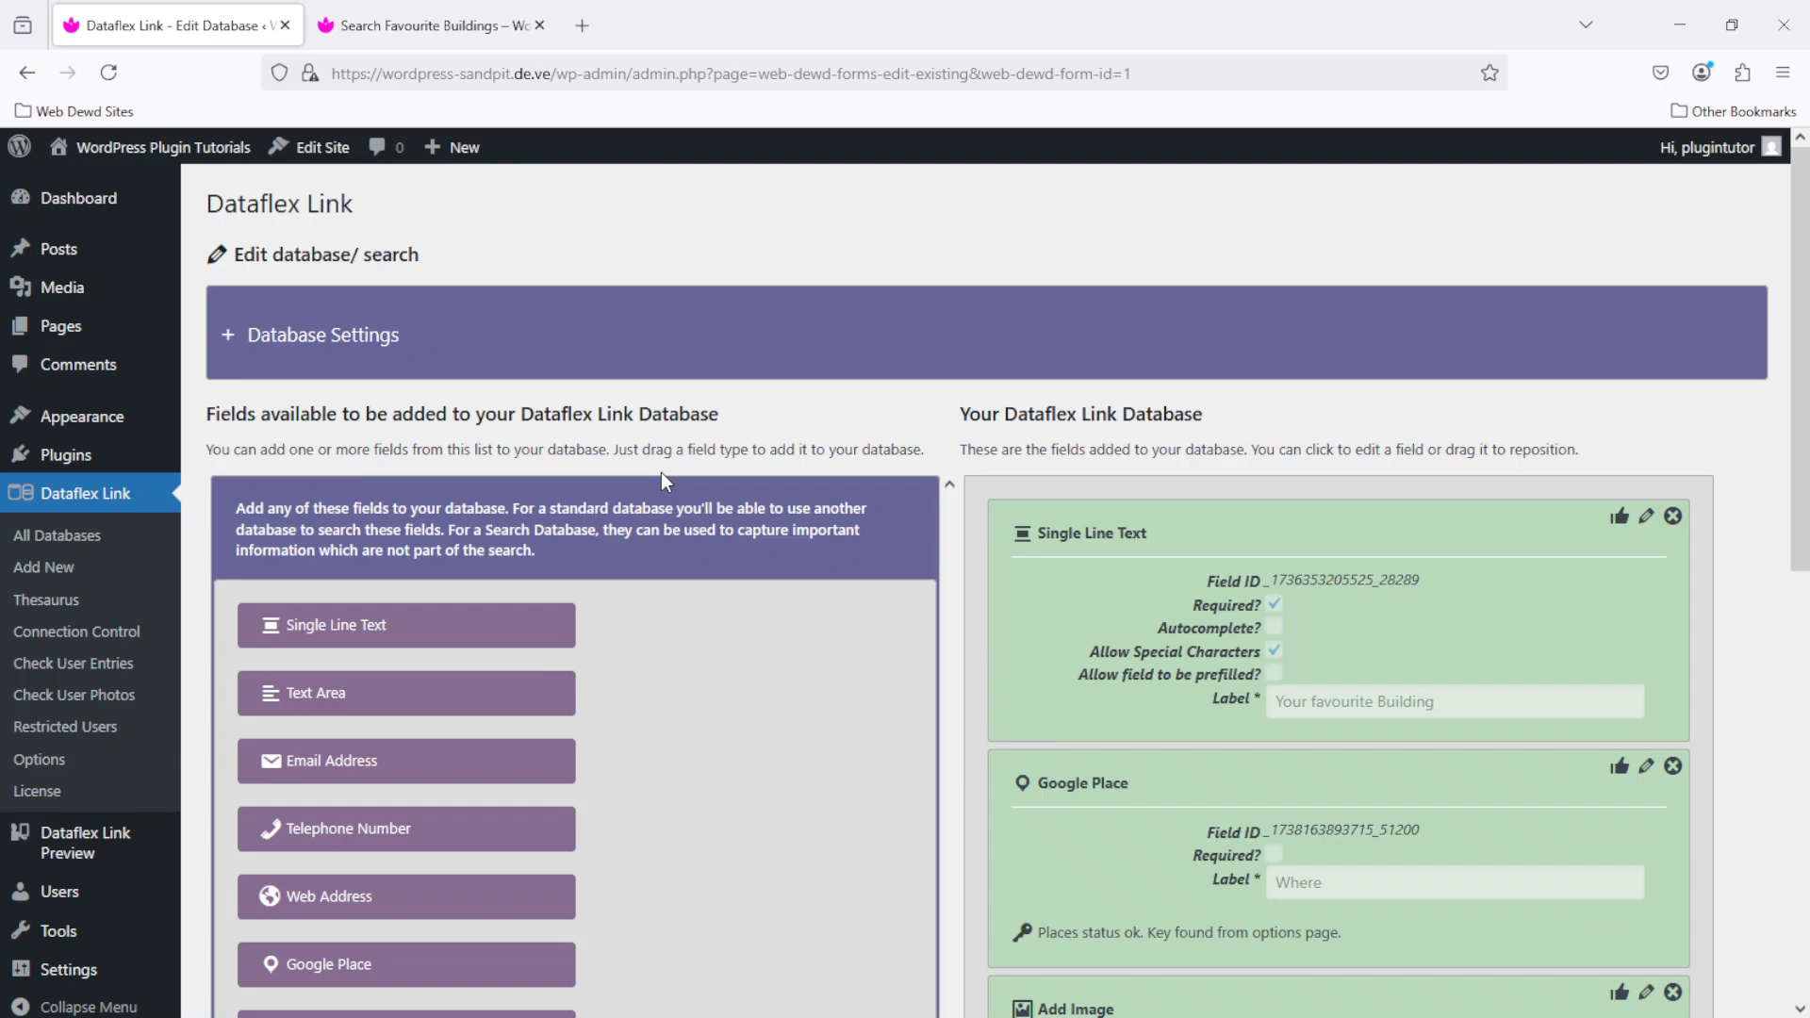
{"action": "left_click", "coordinate": [91, 726]}
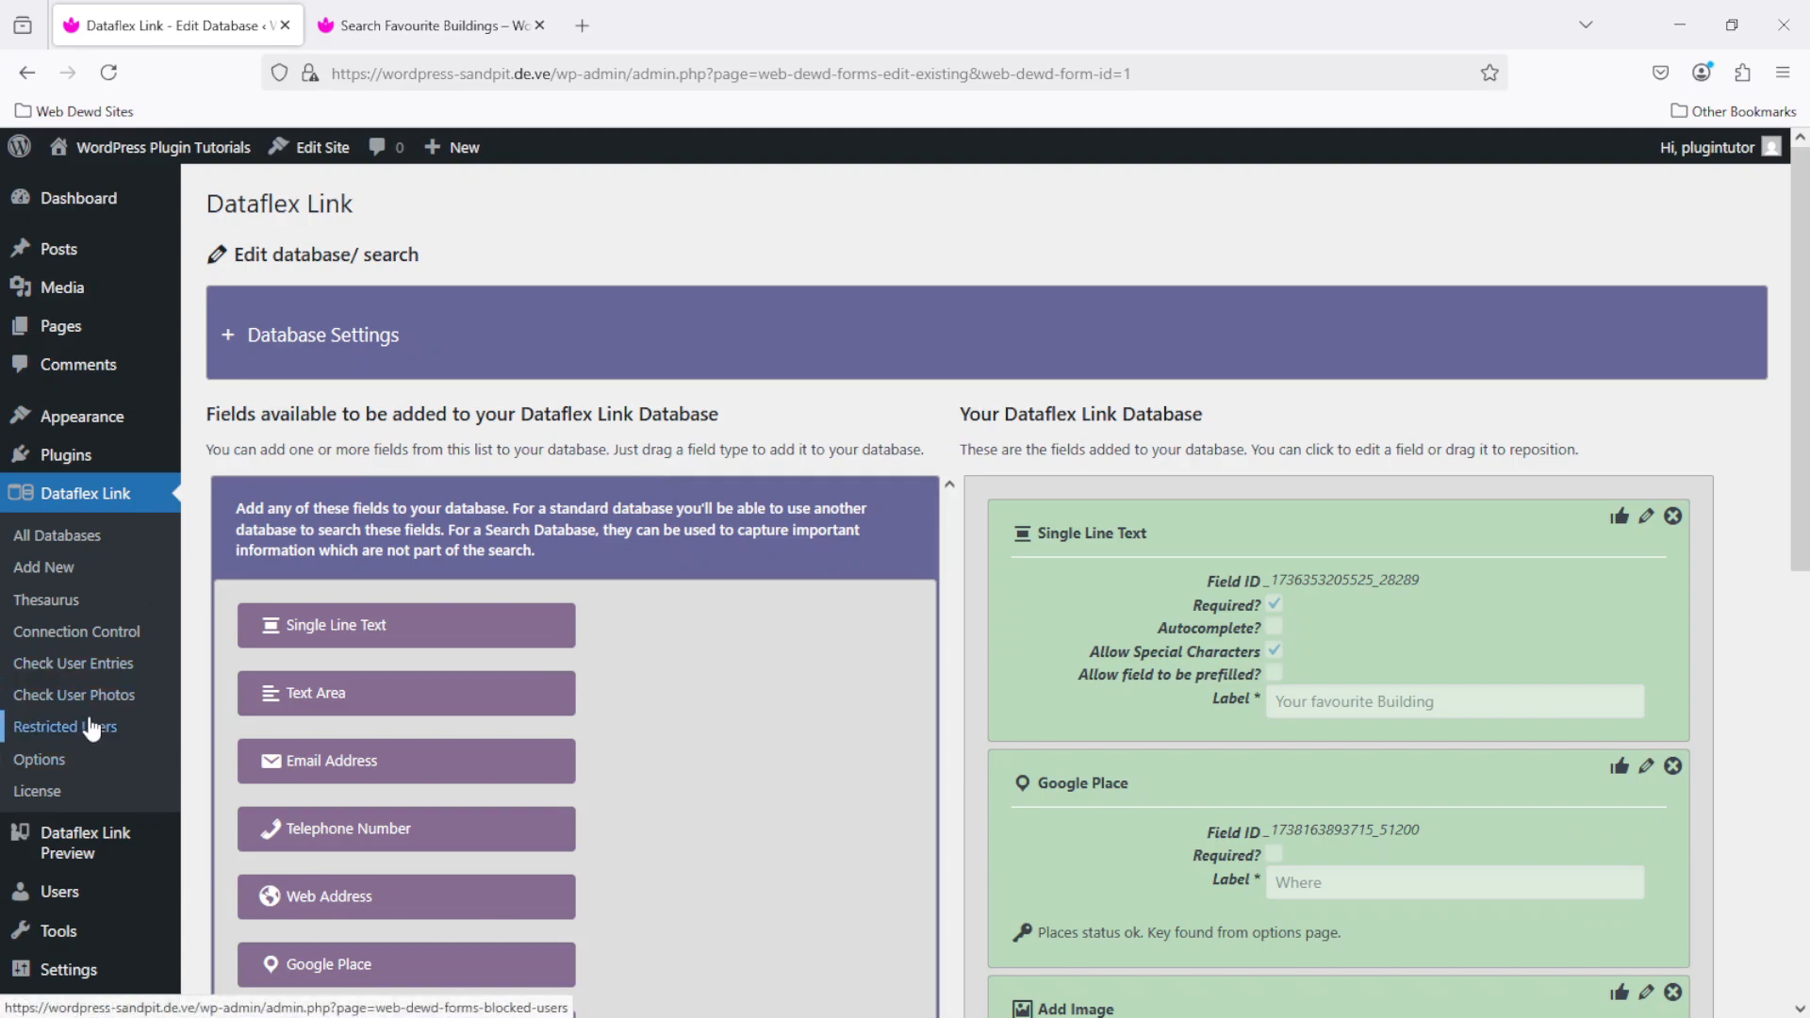
{"action": "left_click", "coordinate": [515, 483]}
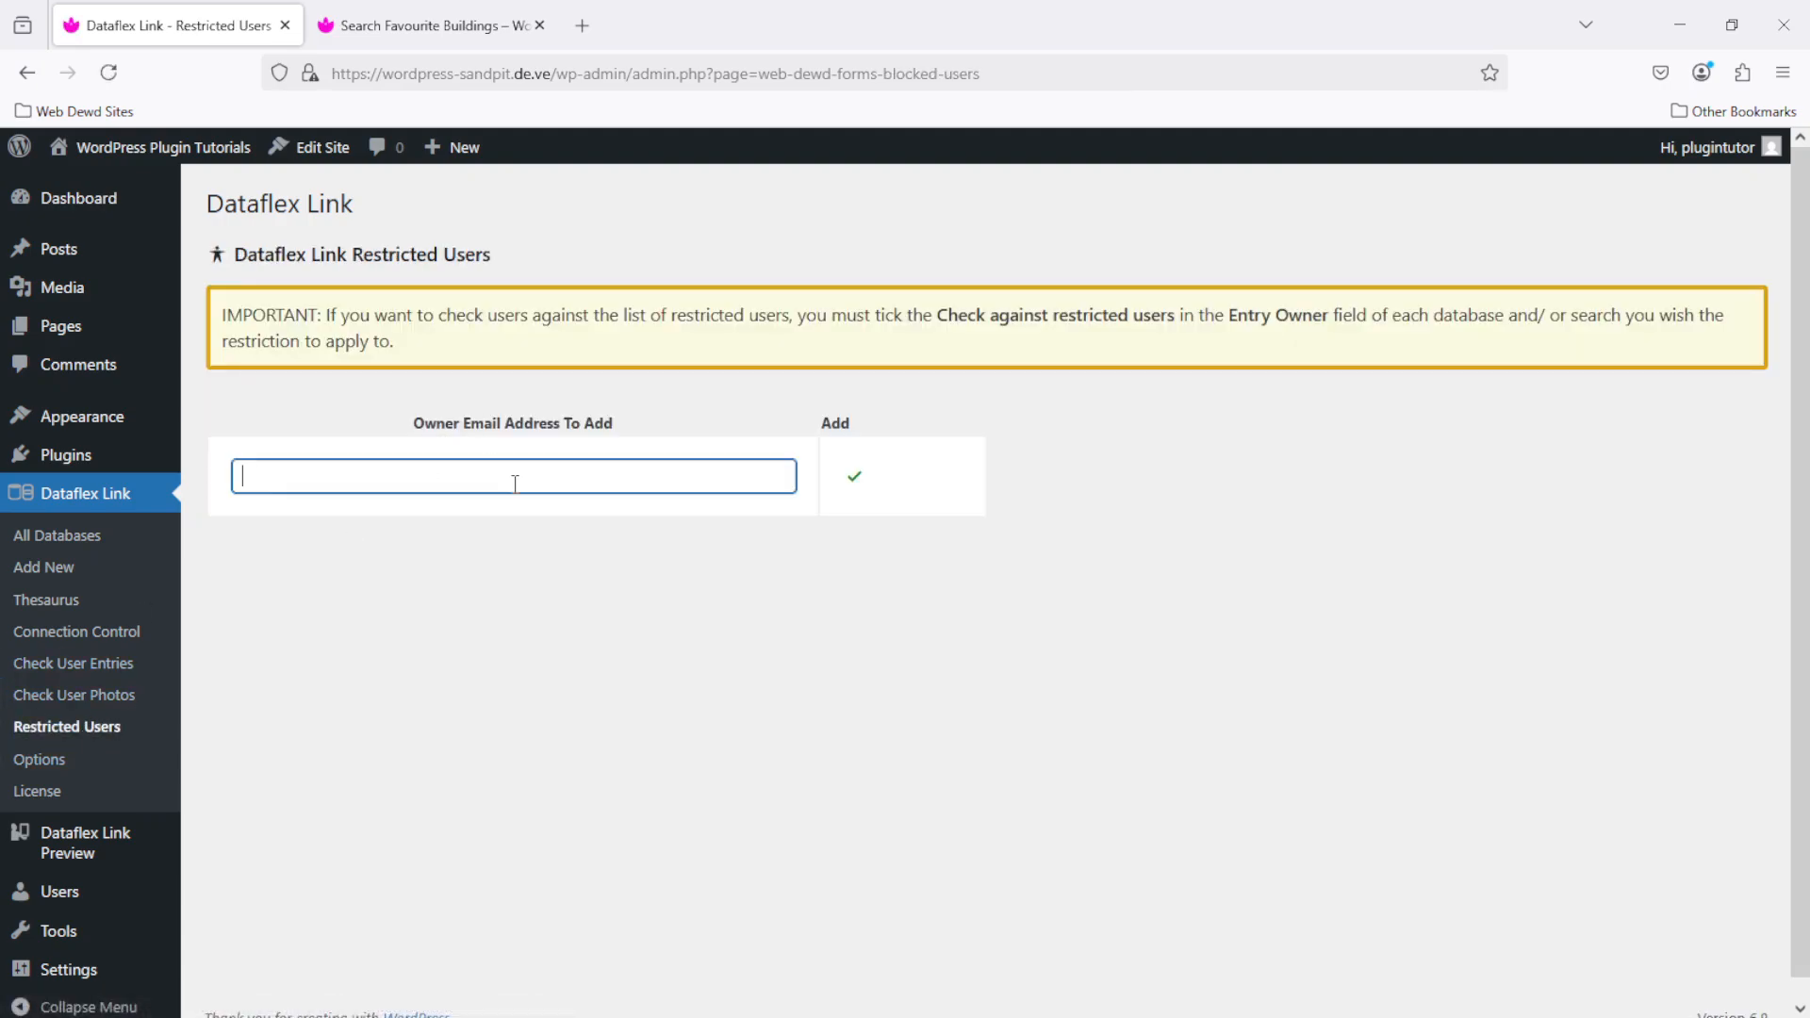
{"action": "type", "text": "paul@test.com"}
{"action": "left_click", "coordinate": [854, 476]}
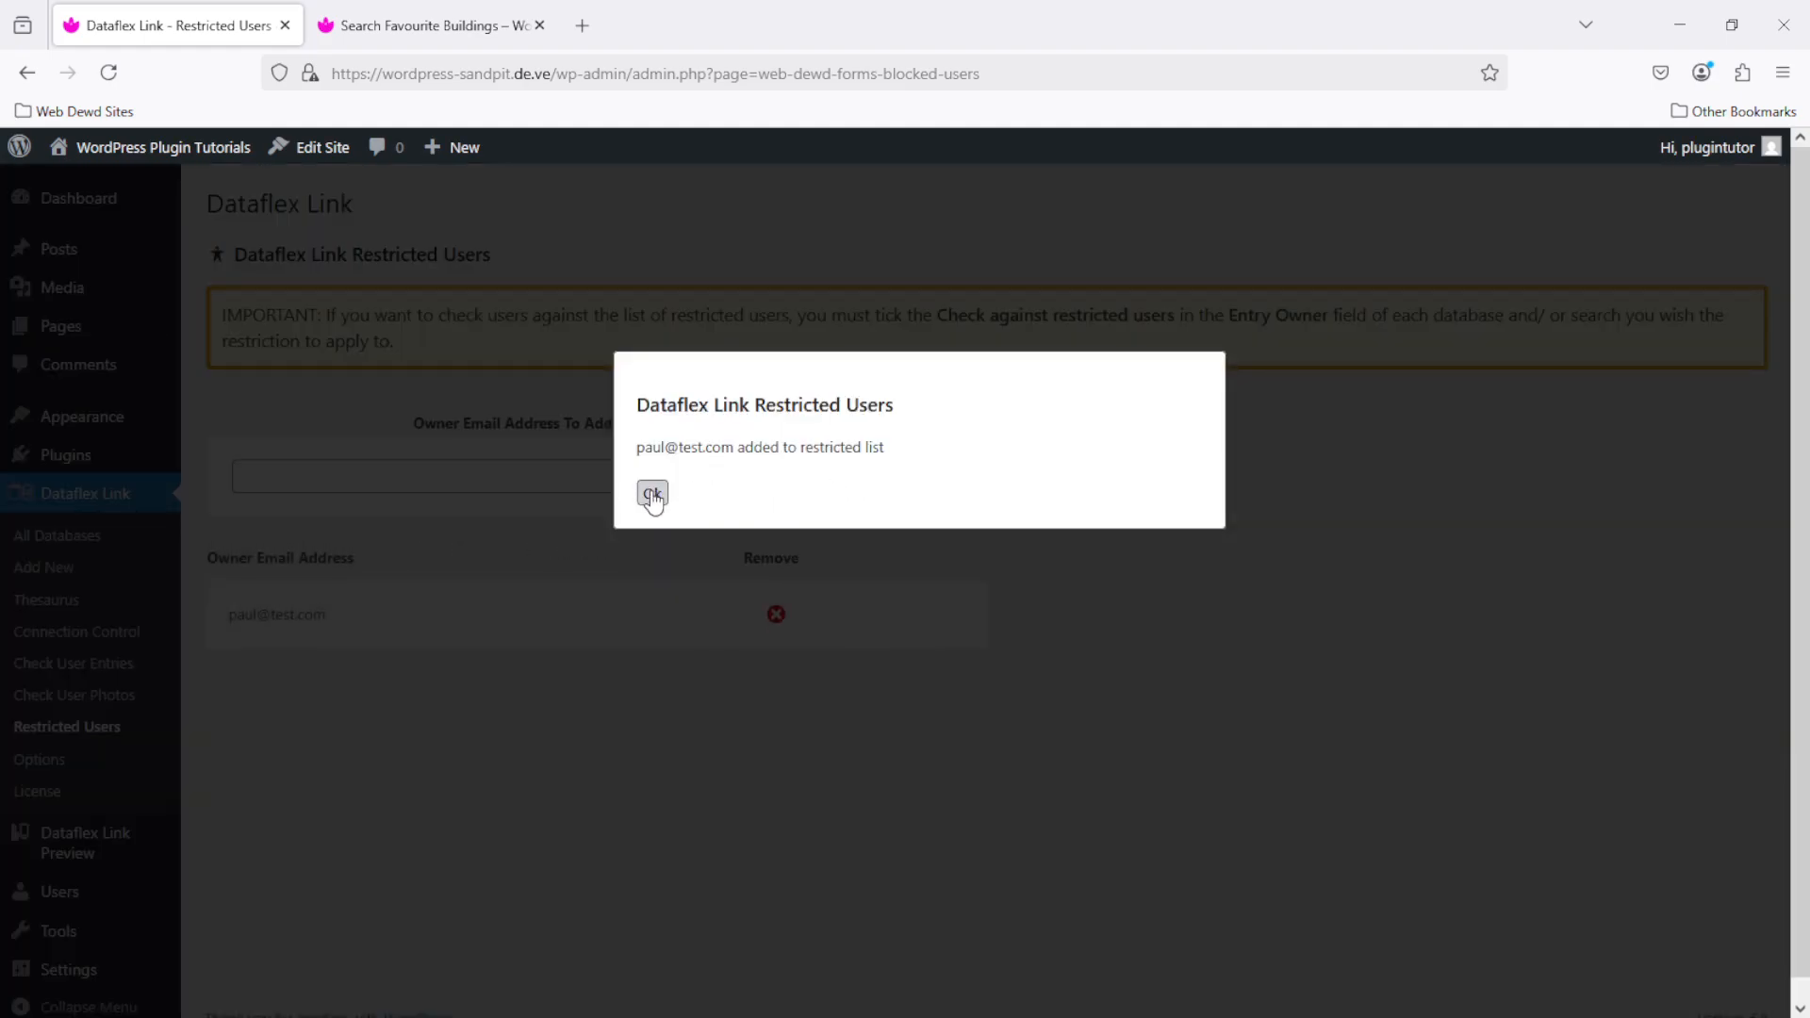
{"action": "left_click", "coordinate": [653, 493]}
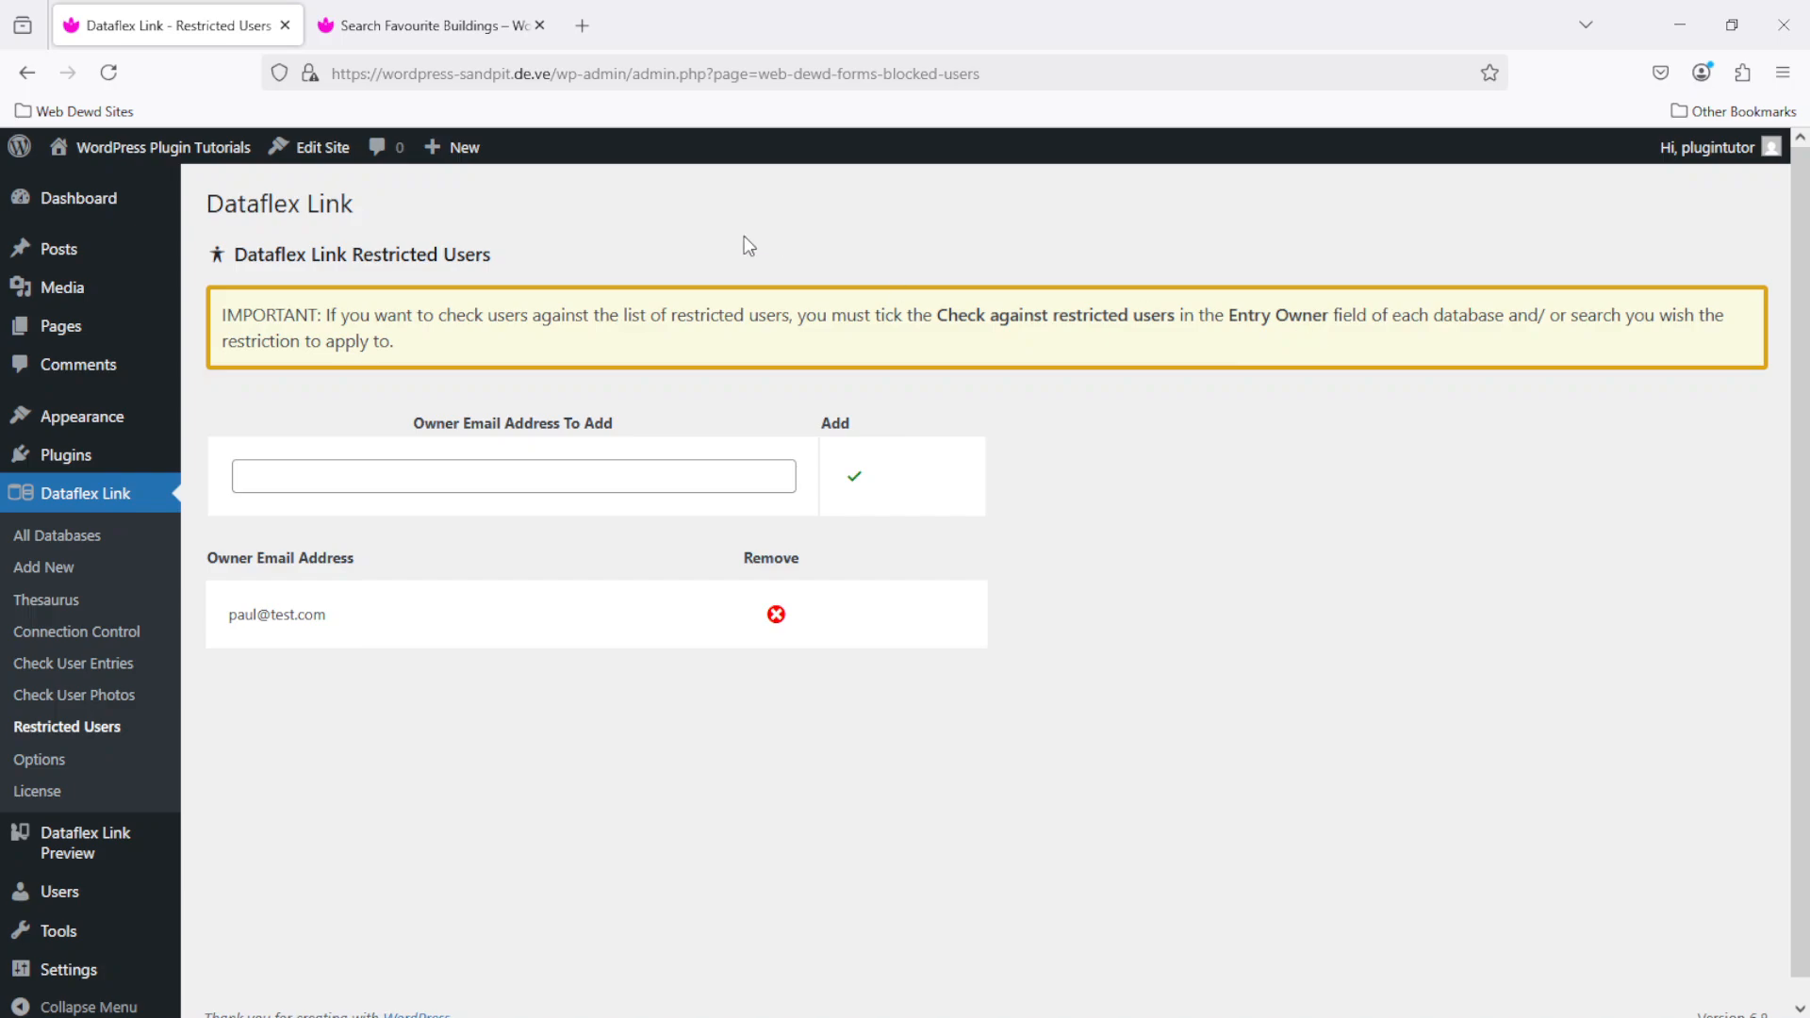
Submit "walkie talkie" through the Add Favourite Building form and close the confirmation
{"action": "left_click", "coordinate": [405, 13]}
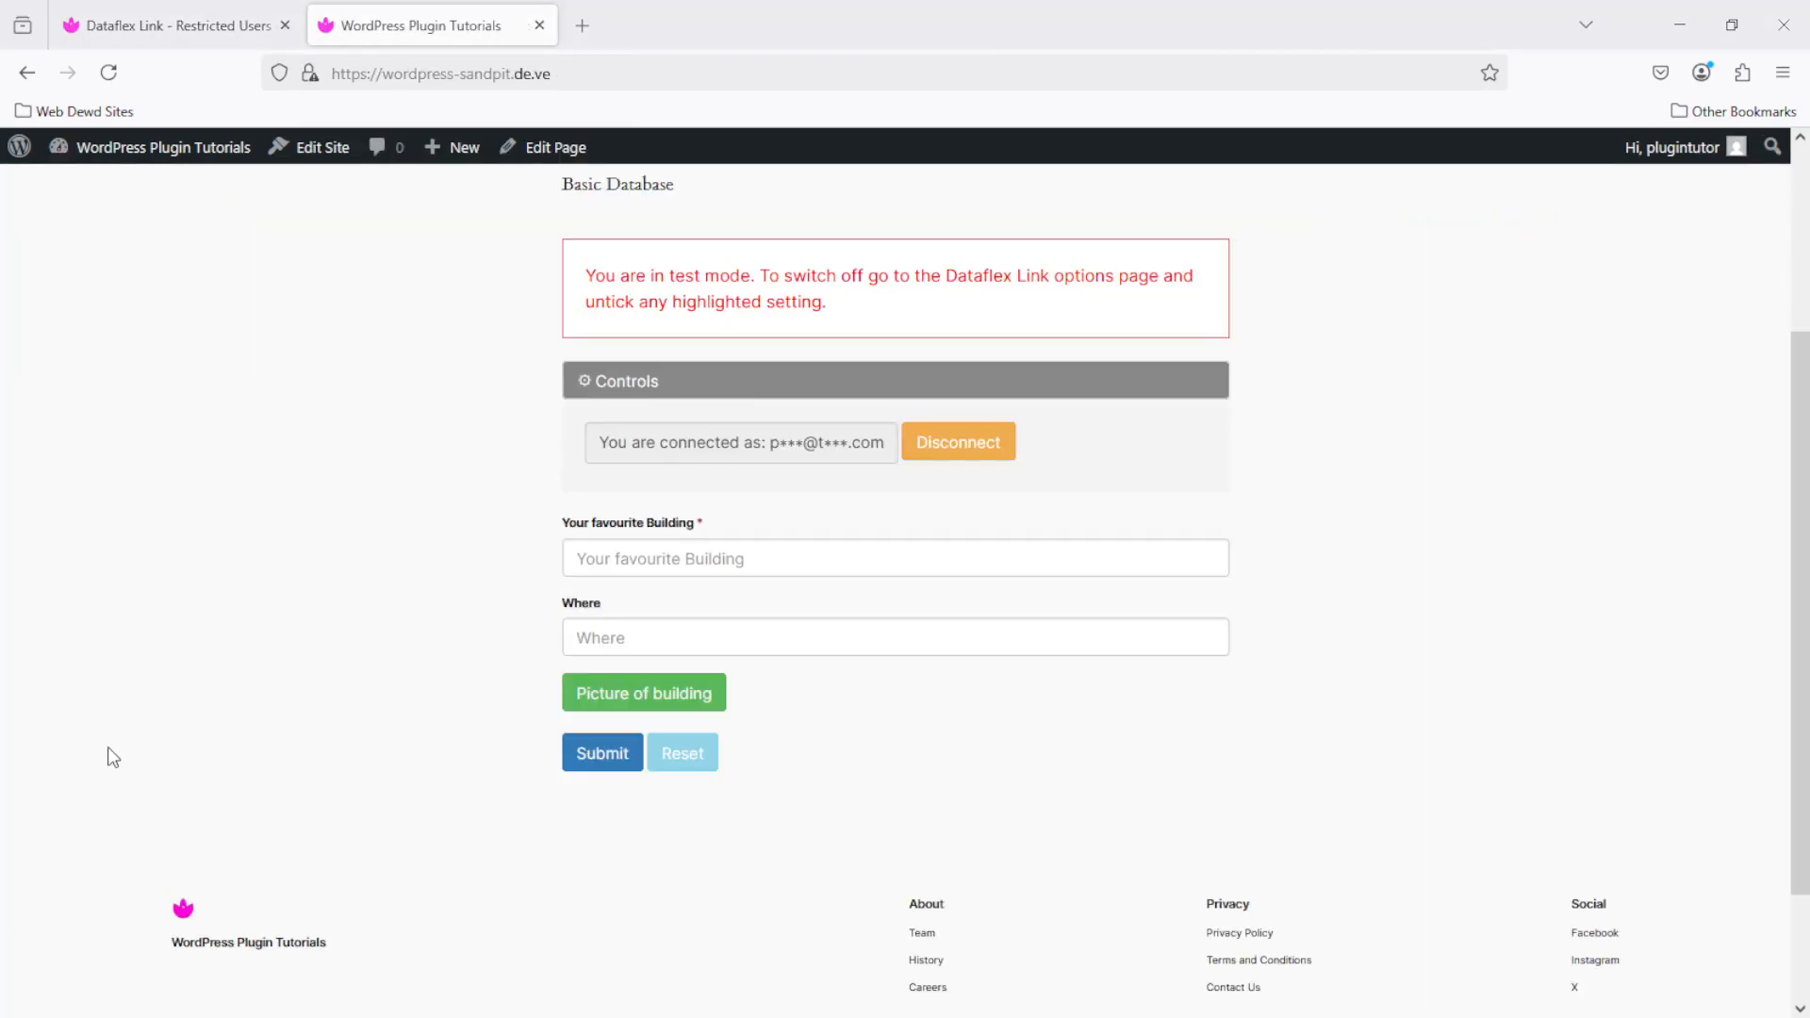
{"action": "left_click", "coordinate": [882, 557]}
{"action": "type", "text": "walk"}
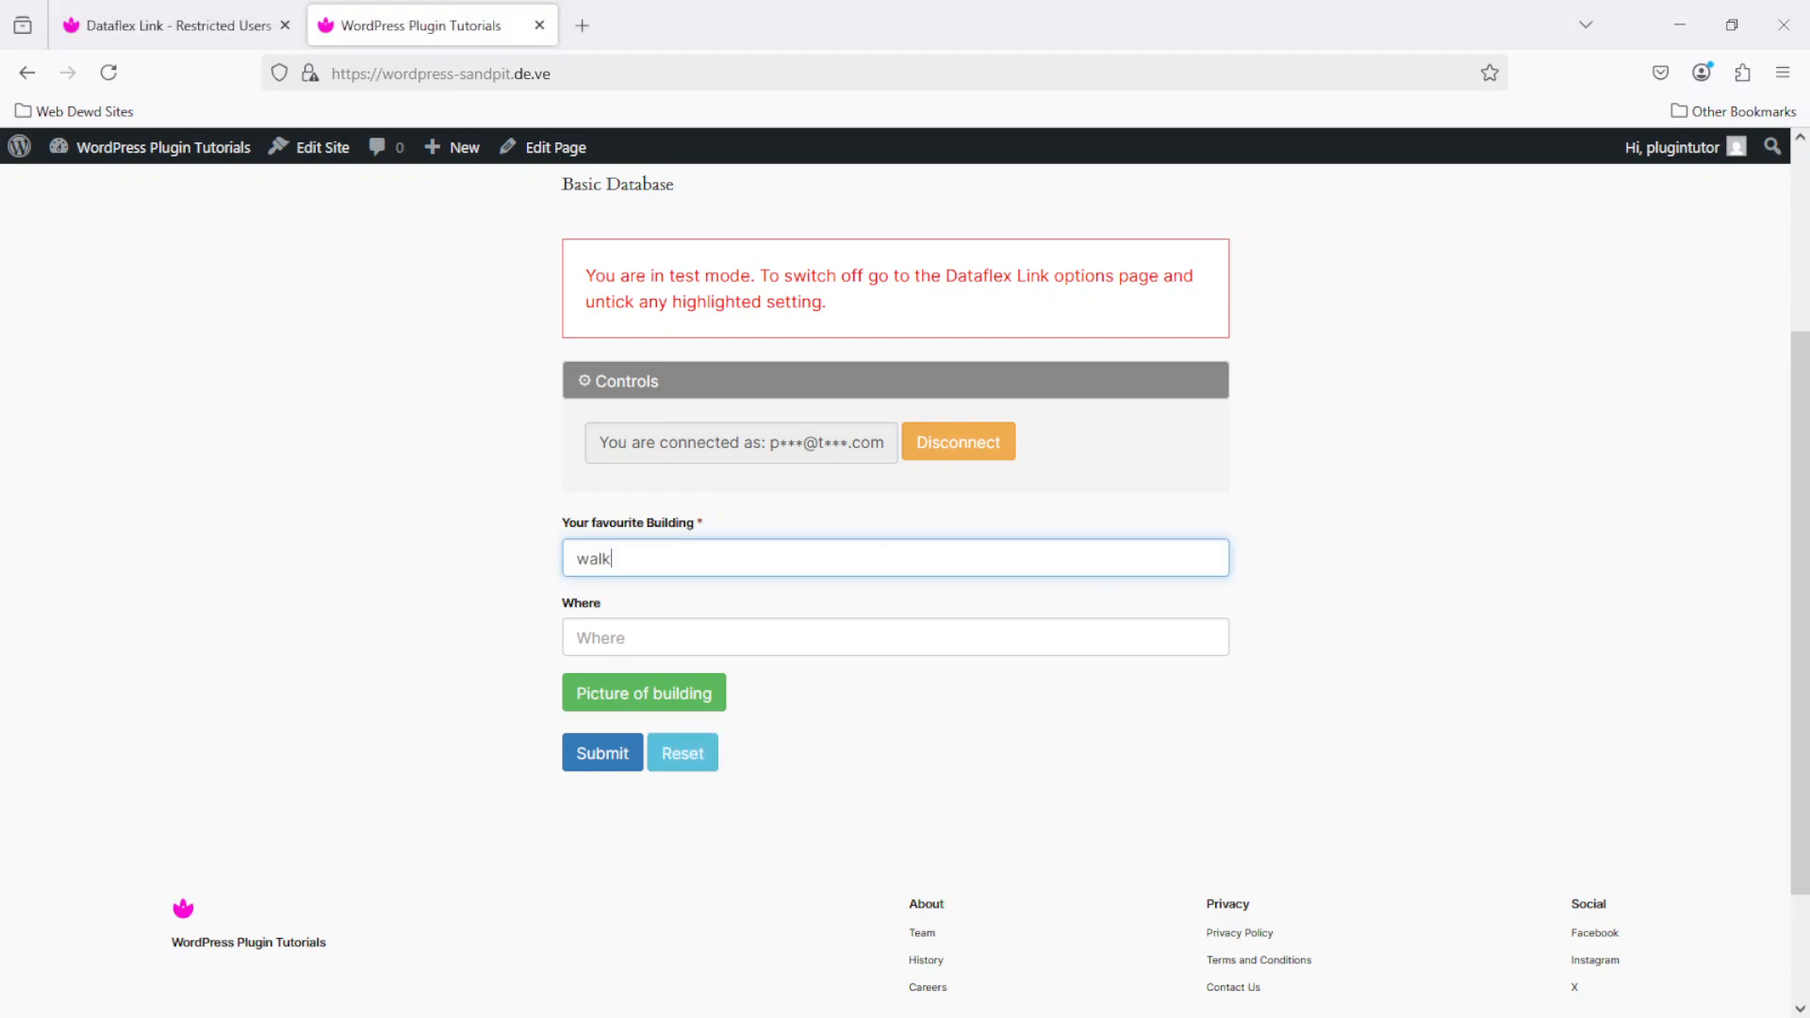
{"action": "type", "text": "ie talkie"}
{"action": "left_click", "coordinate": [602, 755]}
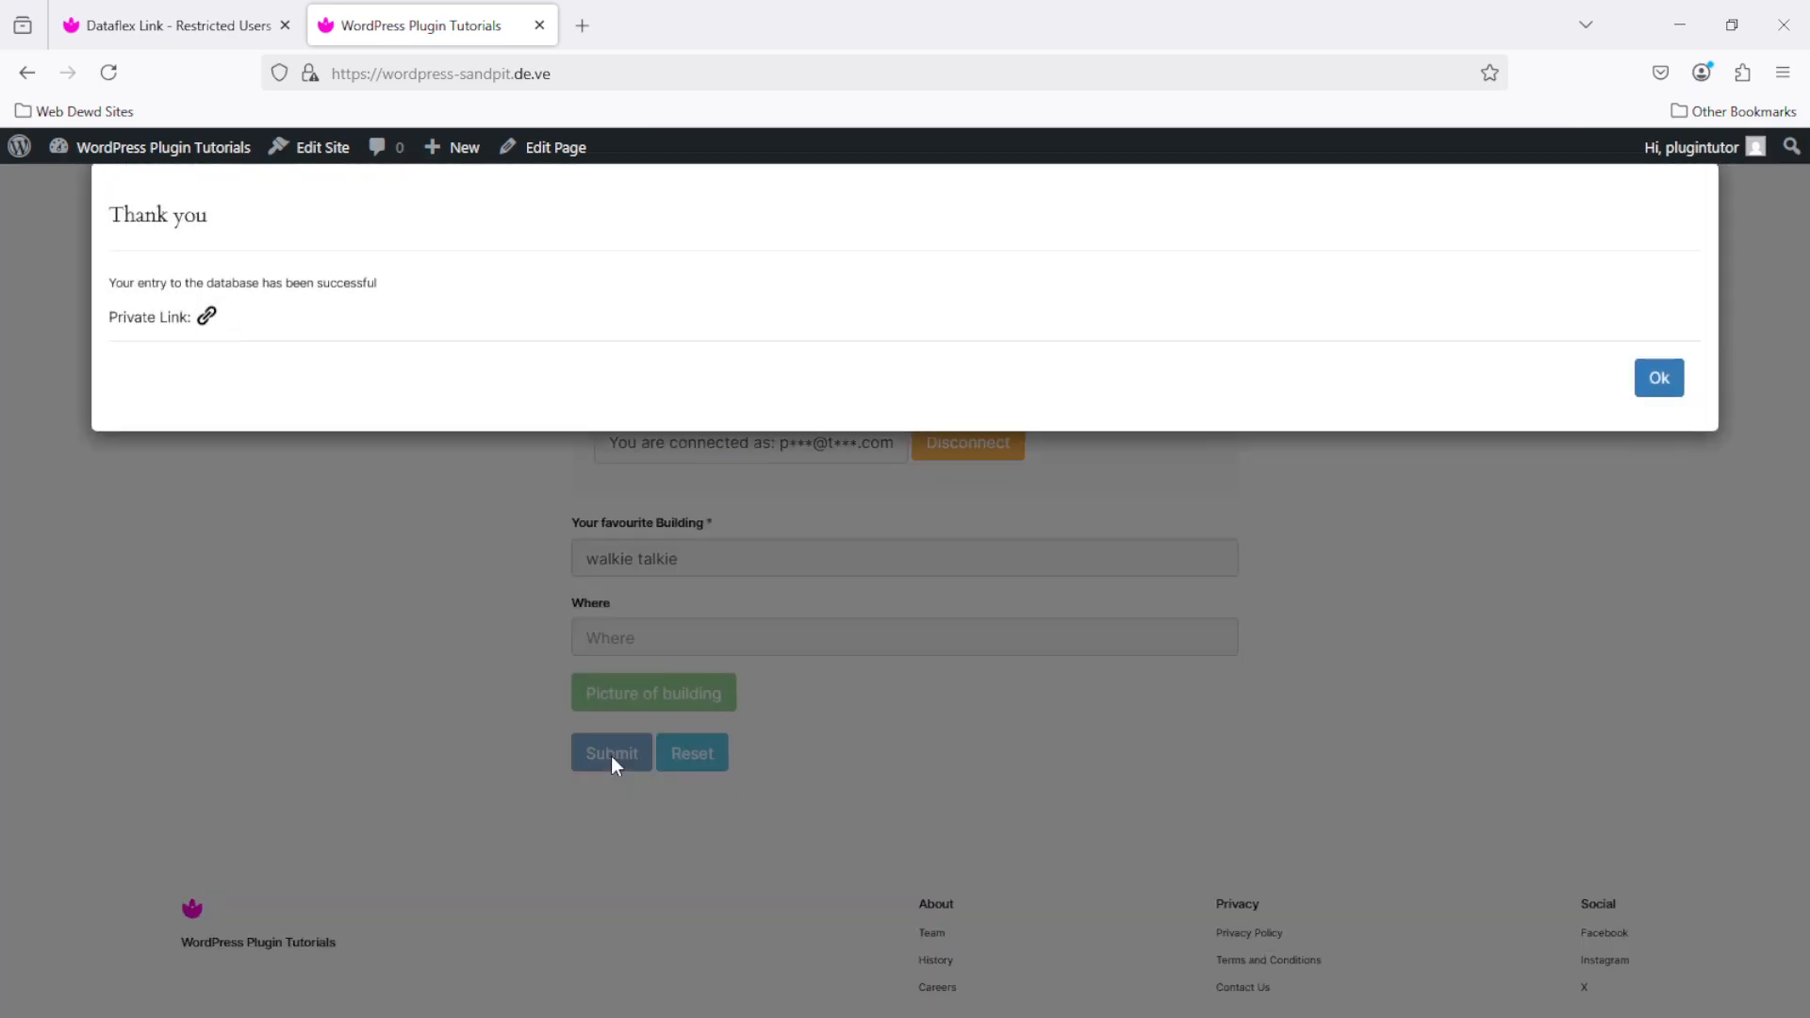
{"action": "left_click", "coordinate": [1659, 379]}
Open Search Favourite Buildings in a new browser tab, search for "walkie" and close the results
{"action": "scroll", "coordinate": [1527, 264], "scroll_direction": "up", "scroll_amount": 3}
{"action": "right_click", "coordinate": [1518, 229]}
{"action": "left_click", "coordinate": [1584, 247]}
{"action": "left_click", "coordinate": [710, 45]}
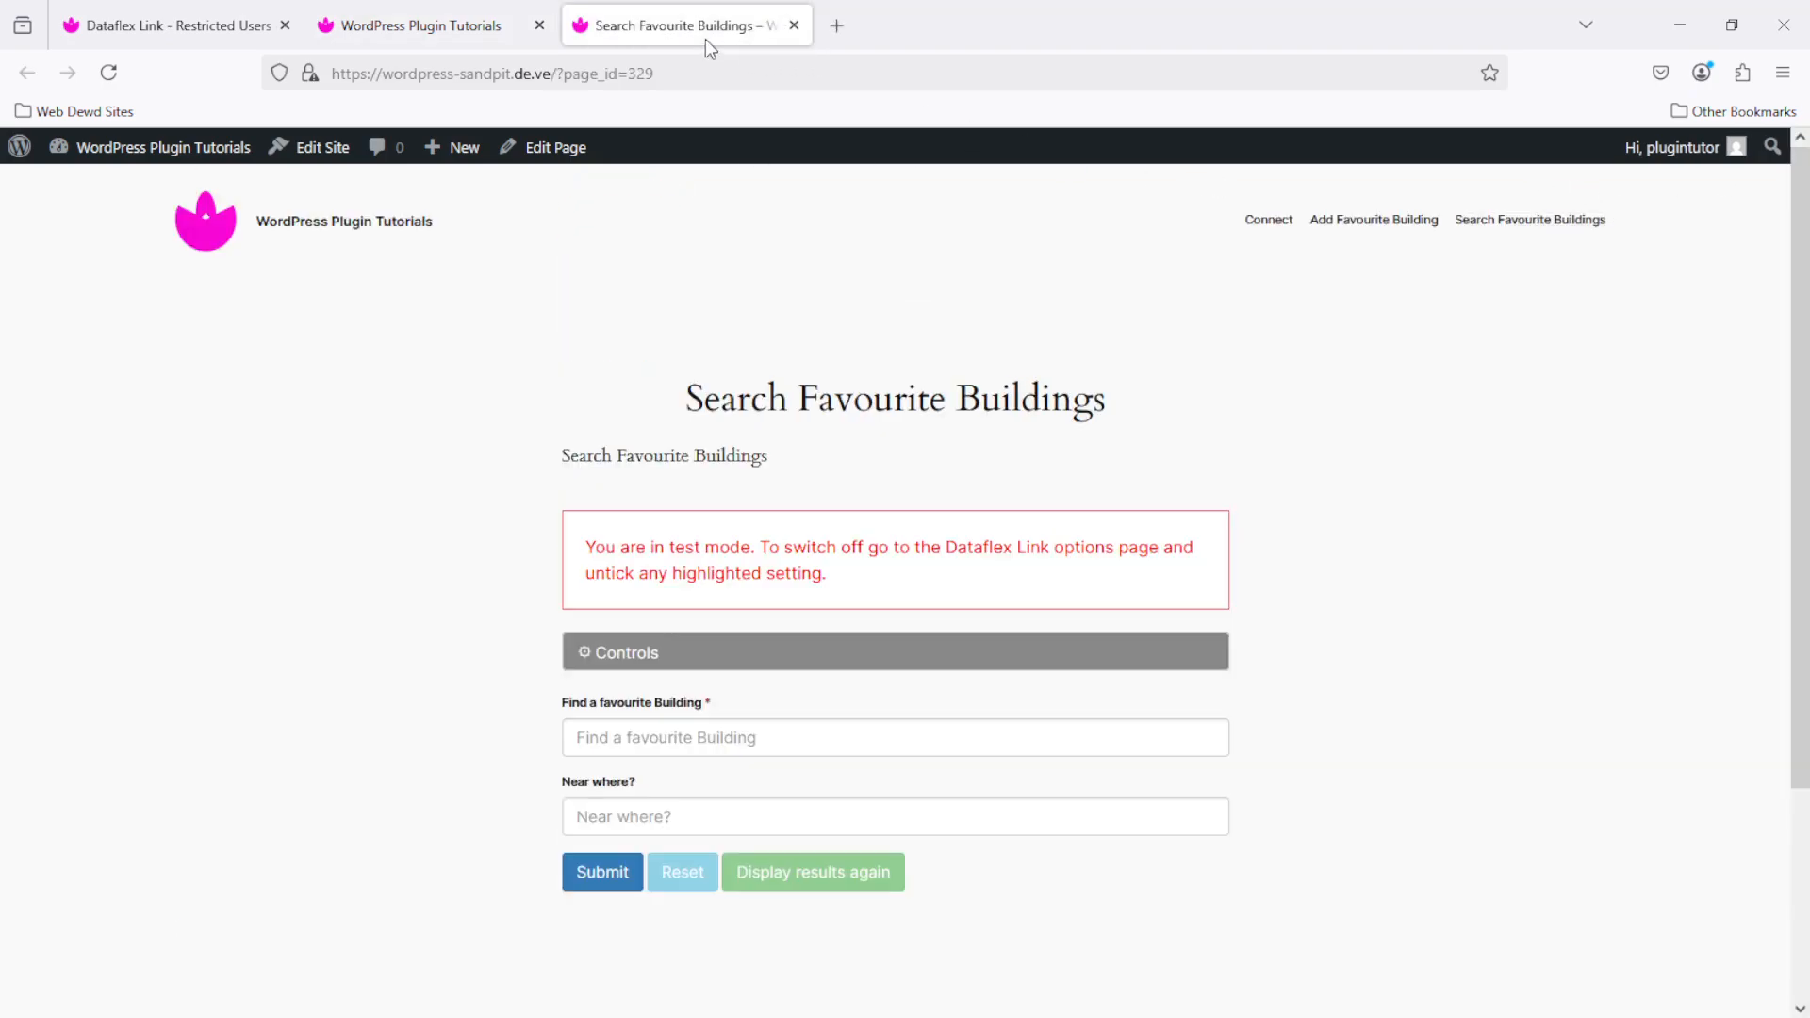
{"action": "left_click", "coordinate": [867, 734]}
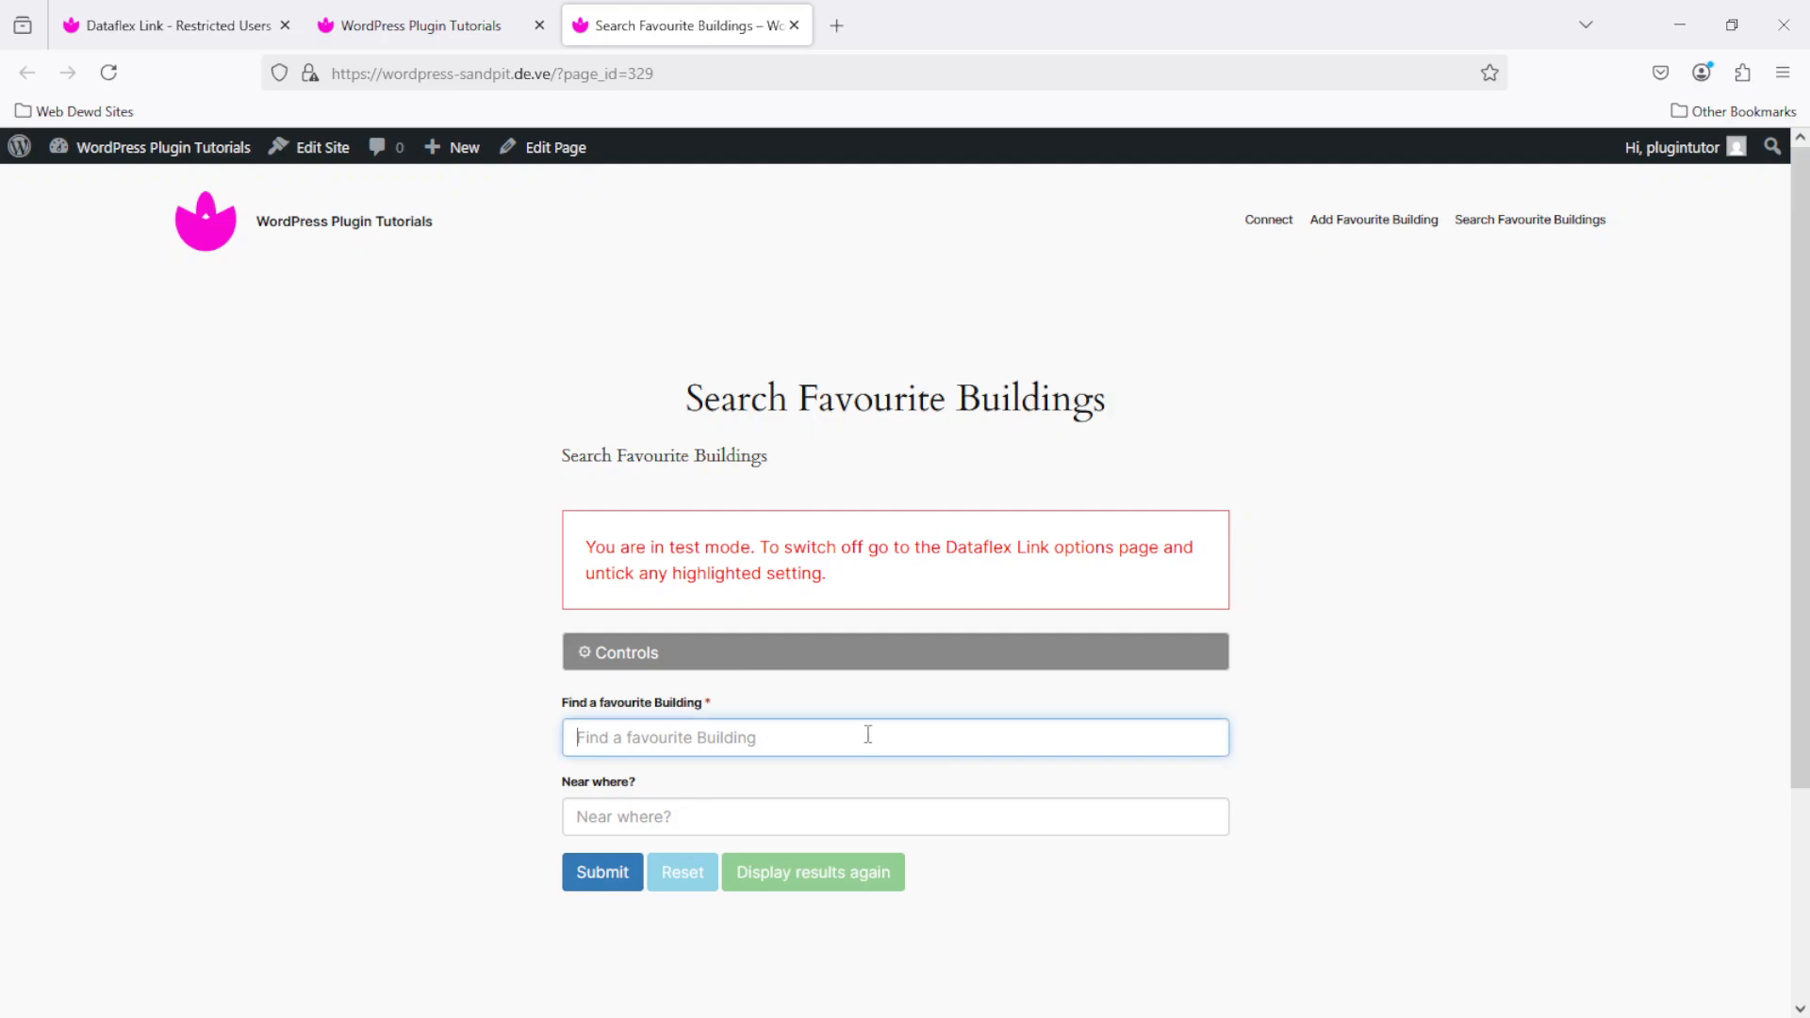
{"action": "type", "text": "walkie"}
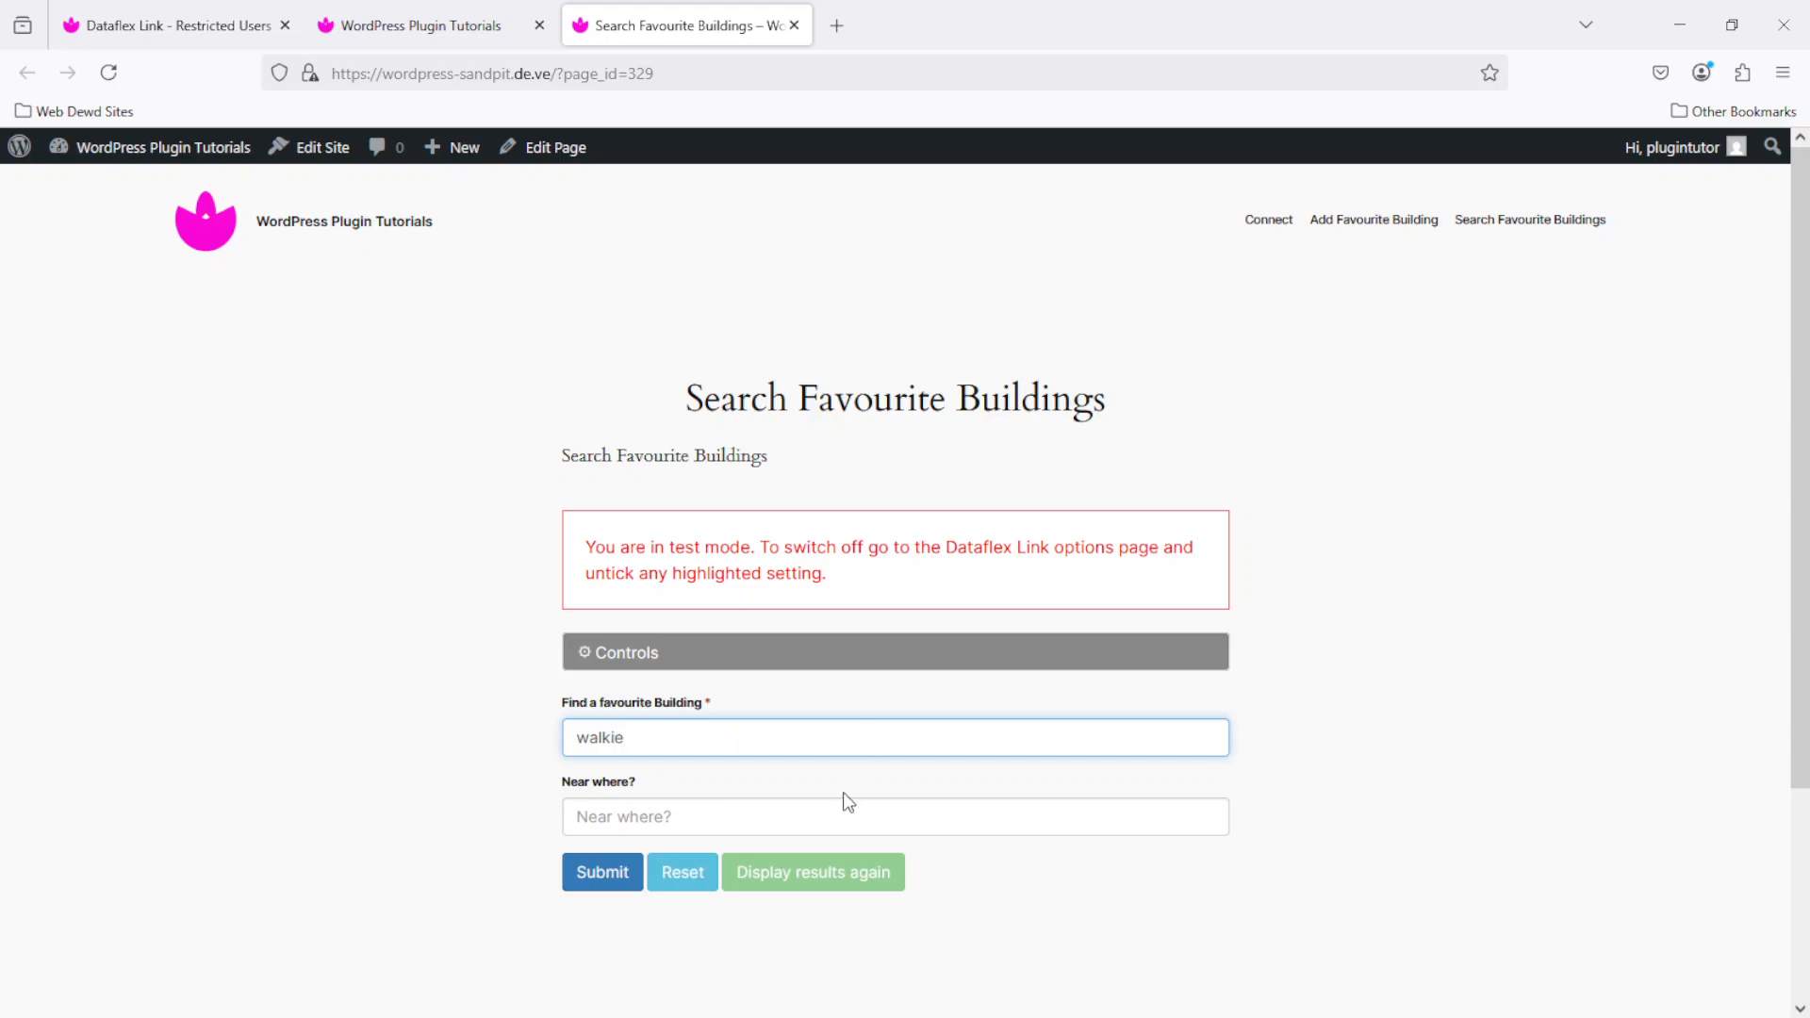
{"action": "left_click", "coordinate": [613, 879]}
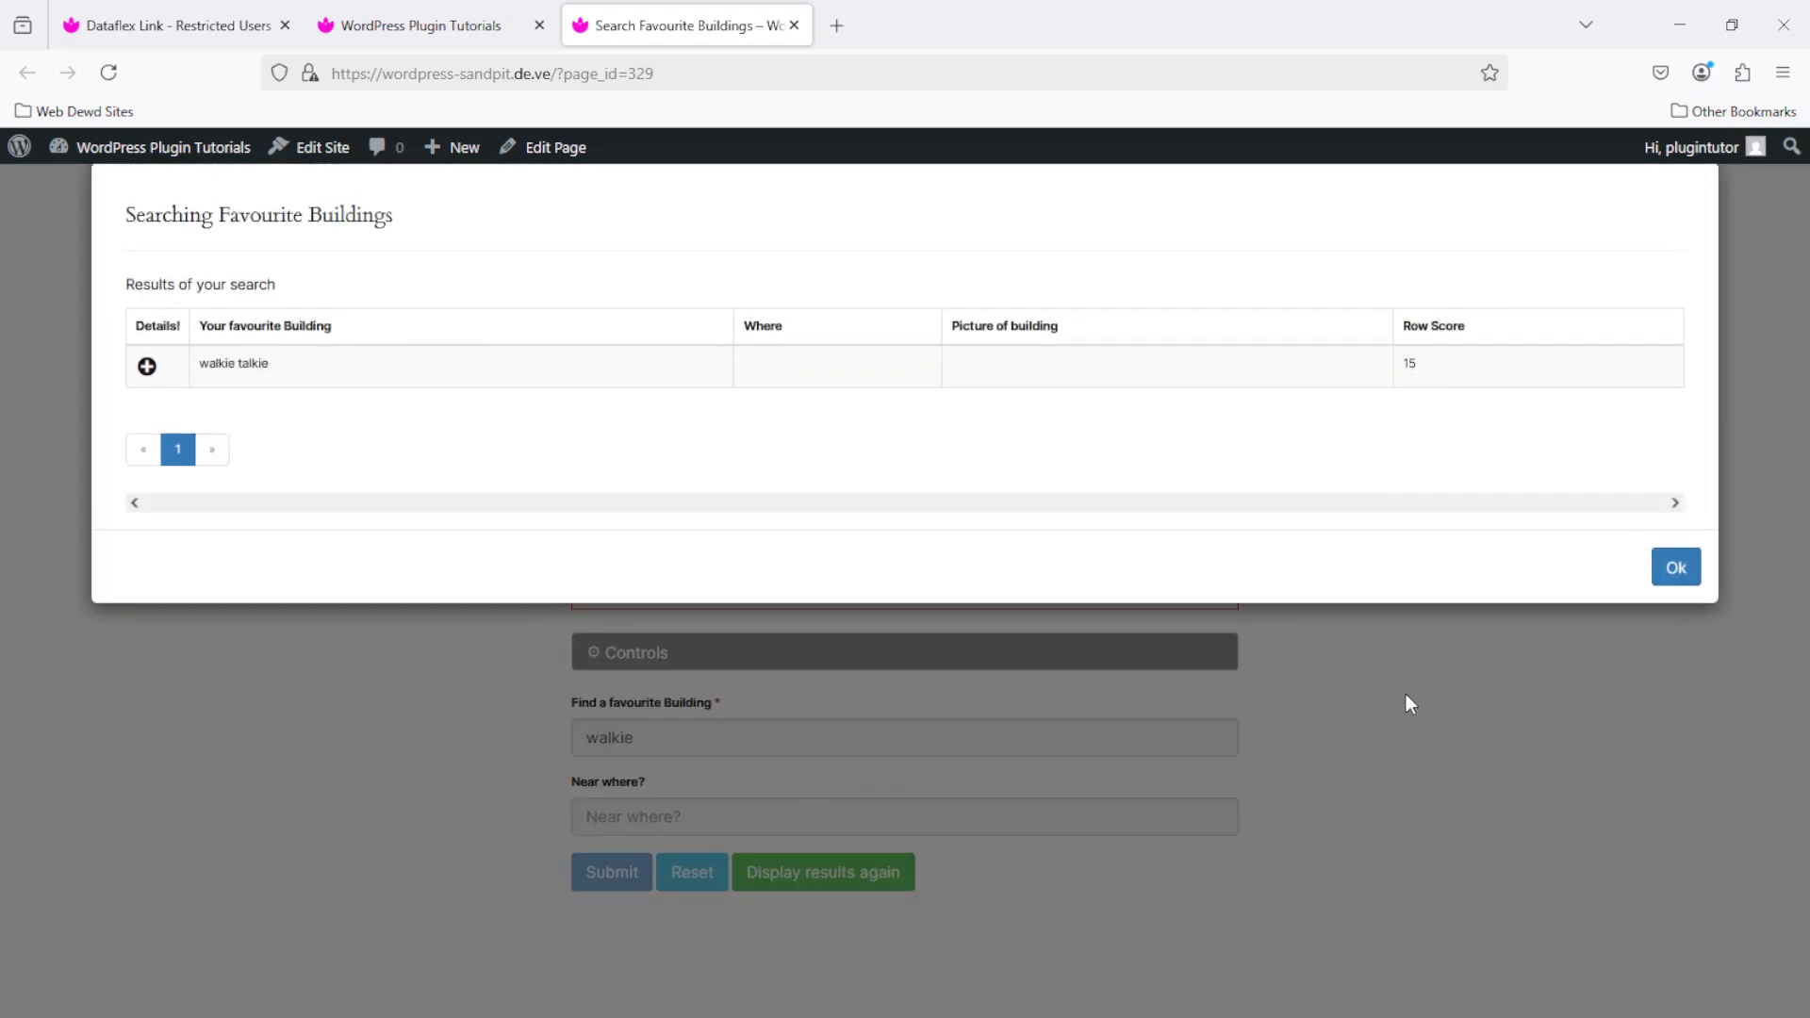
{"action": "left_click", "coordinate": [1674, 568]}
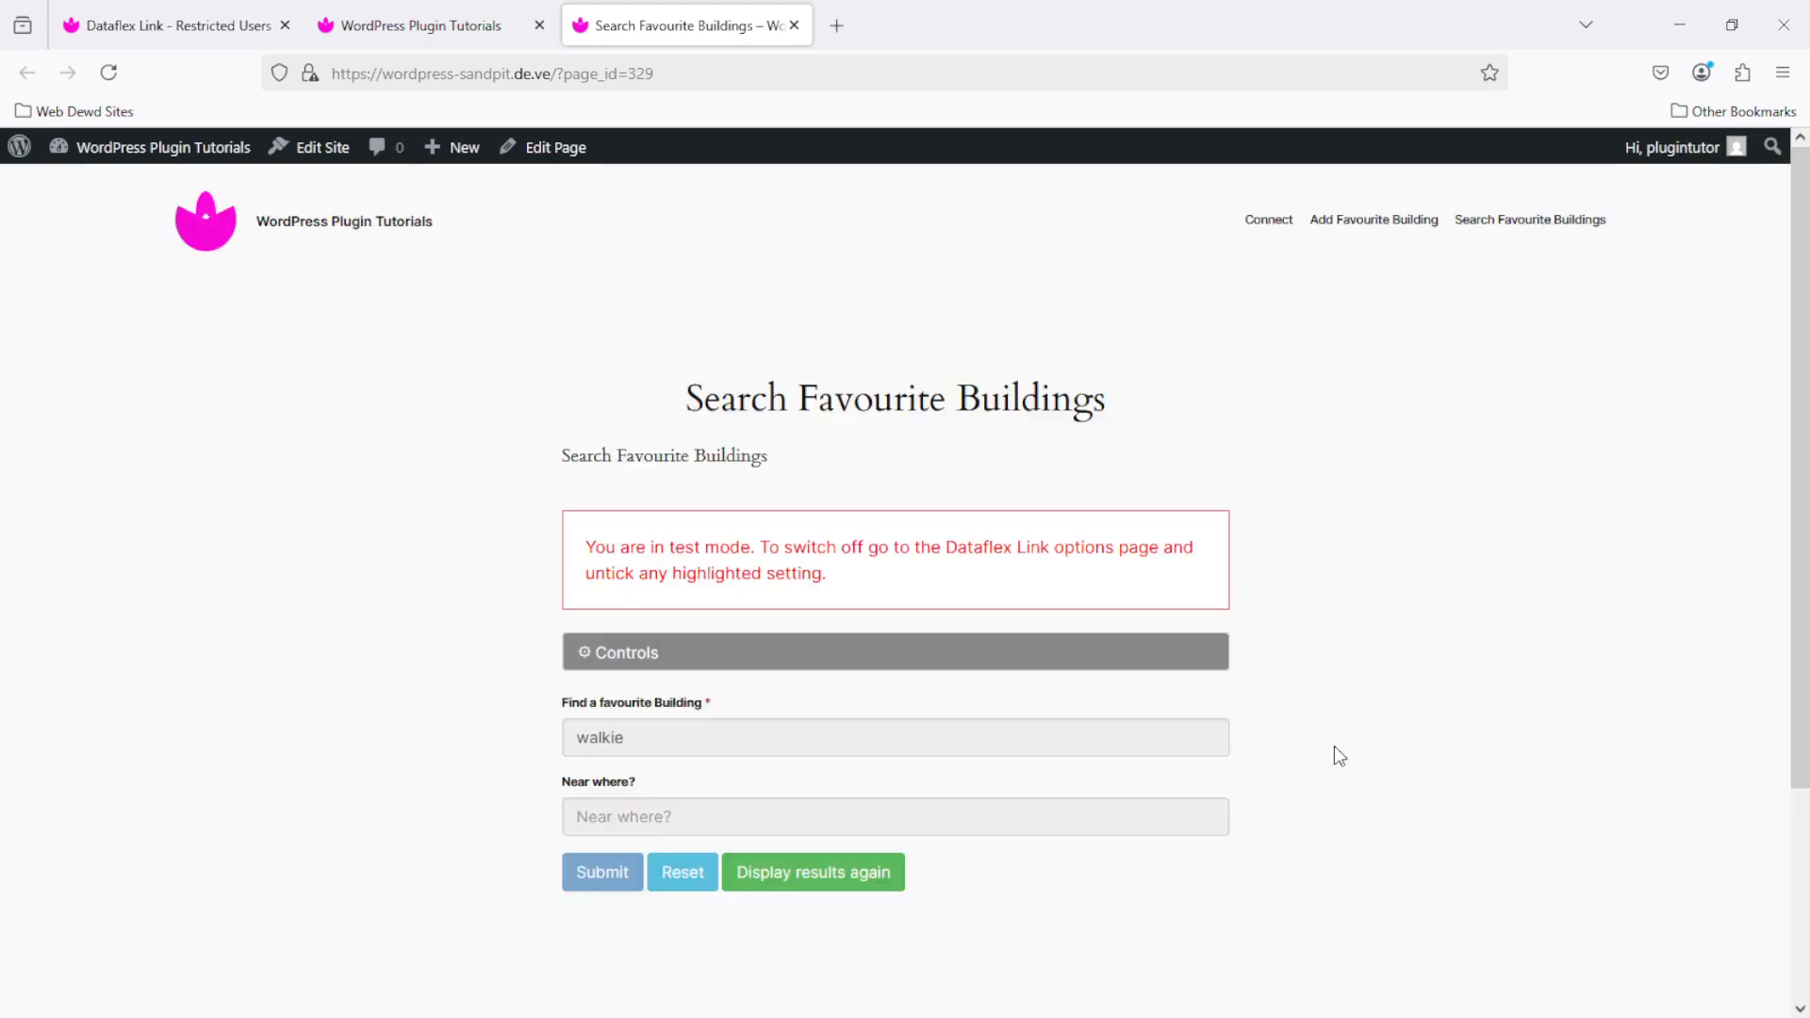
Bring up the Add Favourite Building form, and open Basic Database for editing in Dataflex Link in the other browser tab
{"action": "left_click", "coordinate": [1372, 227]}
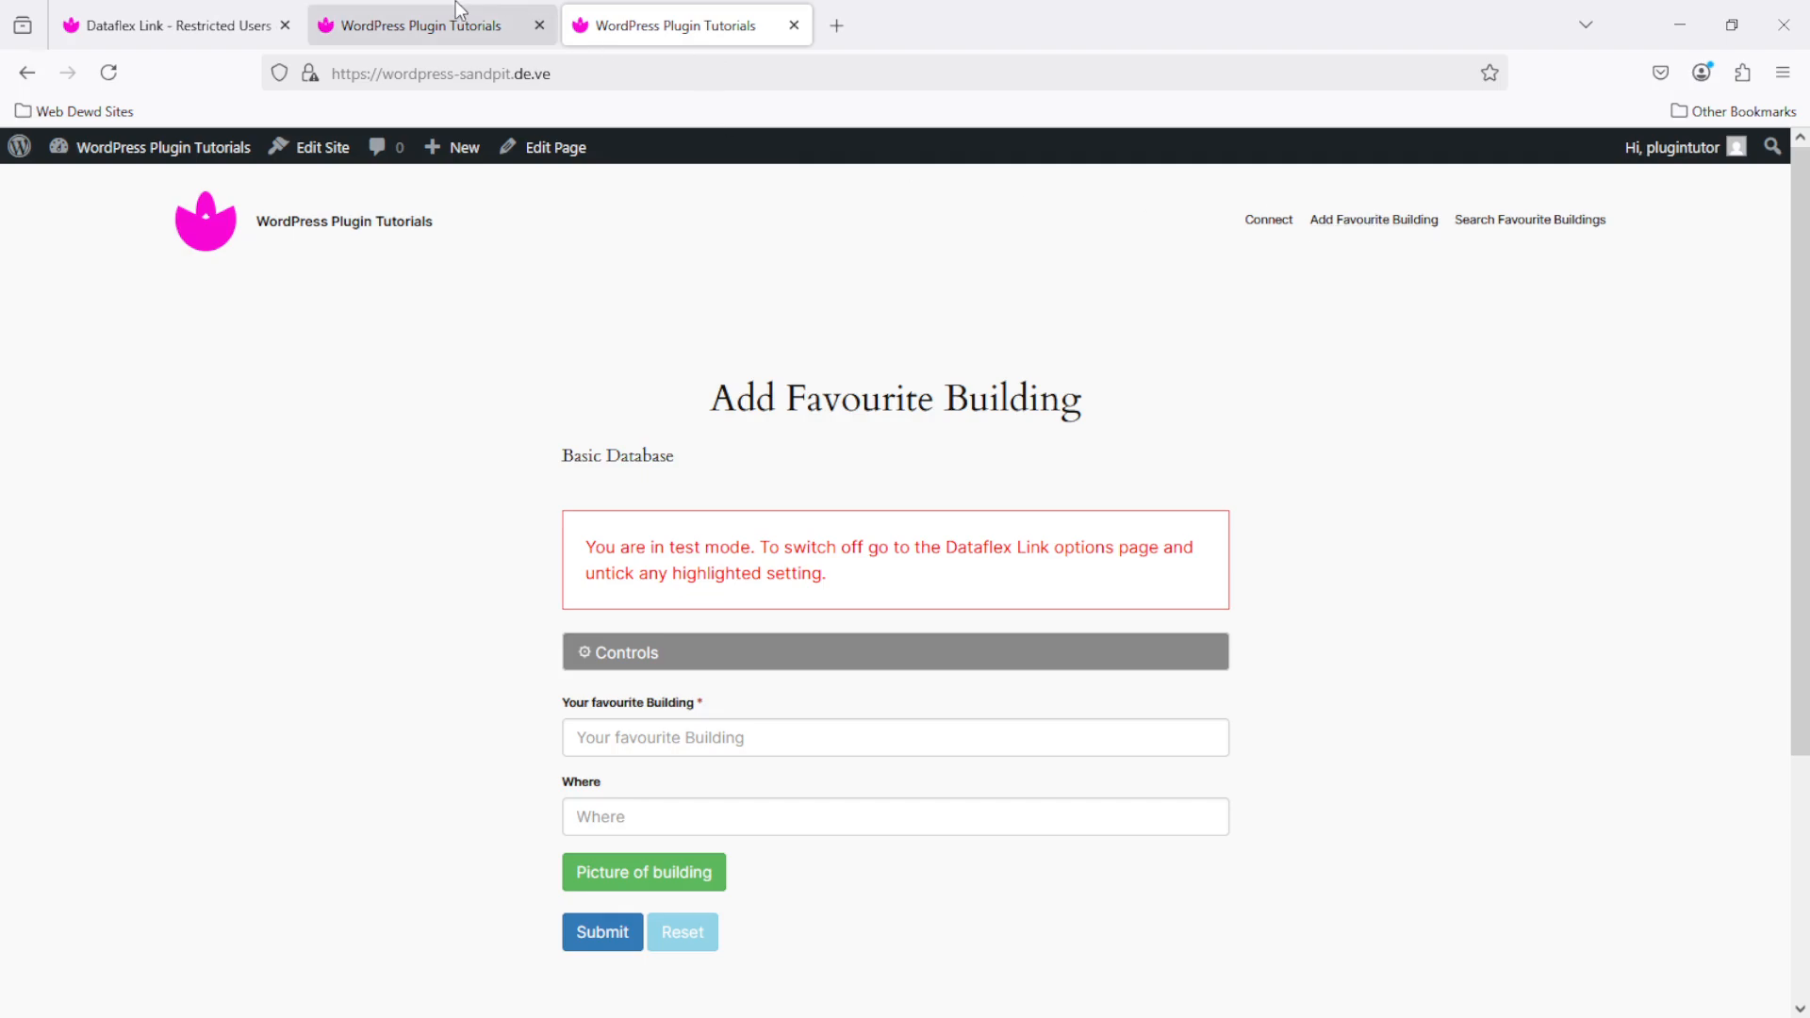
{"action": "left_click", "coordinate": [418, 17]}
{"action": "left_click", "coordinate": [165, 147]}
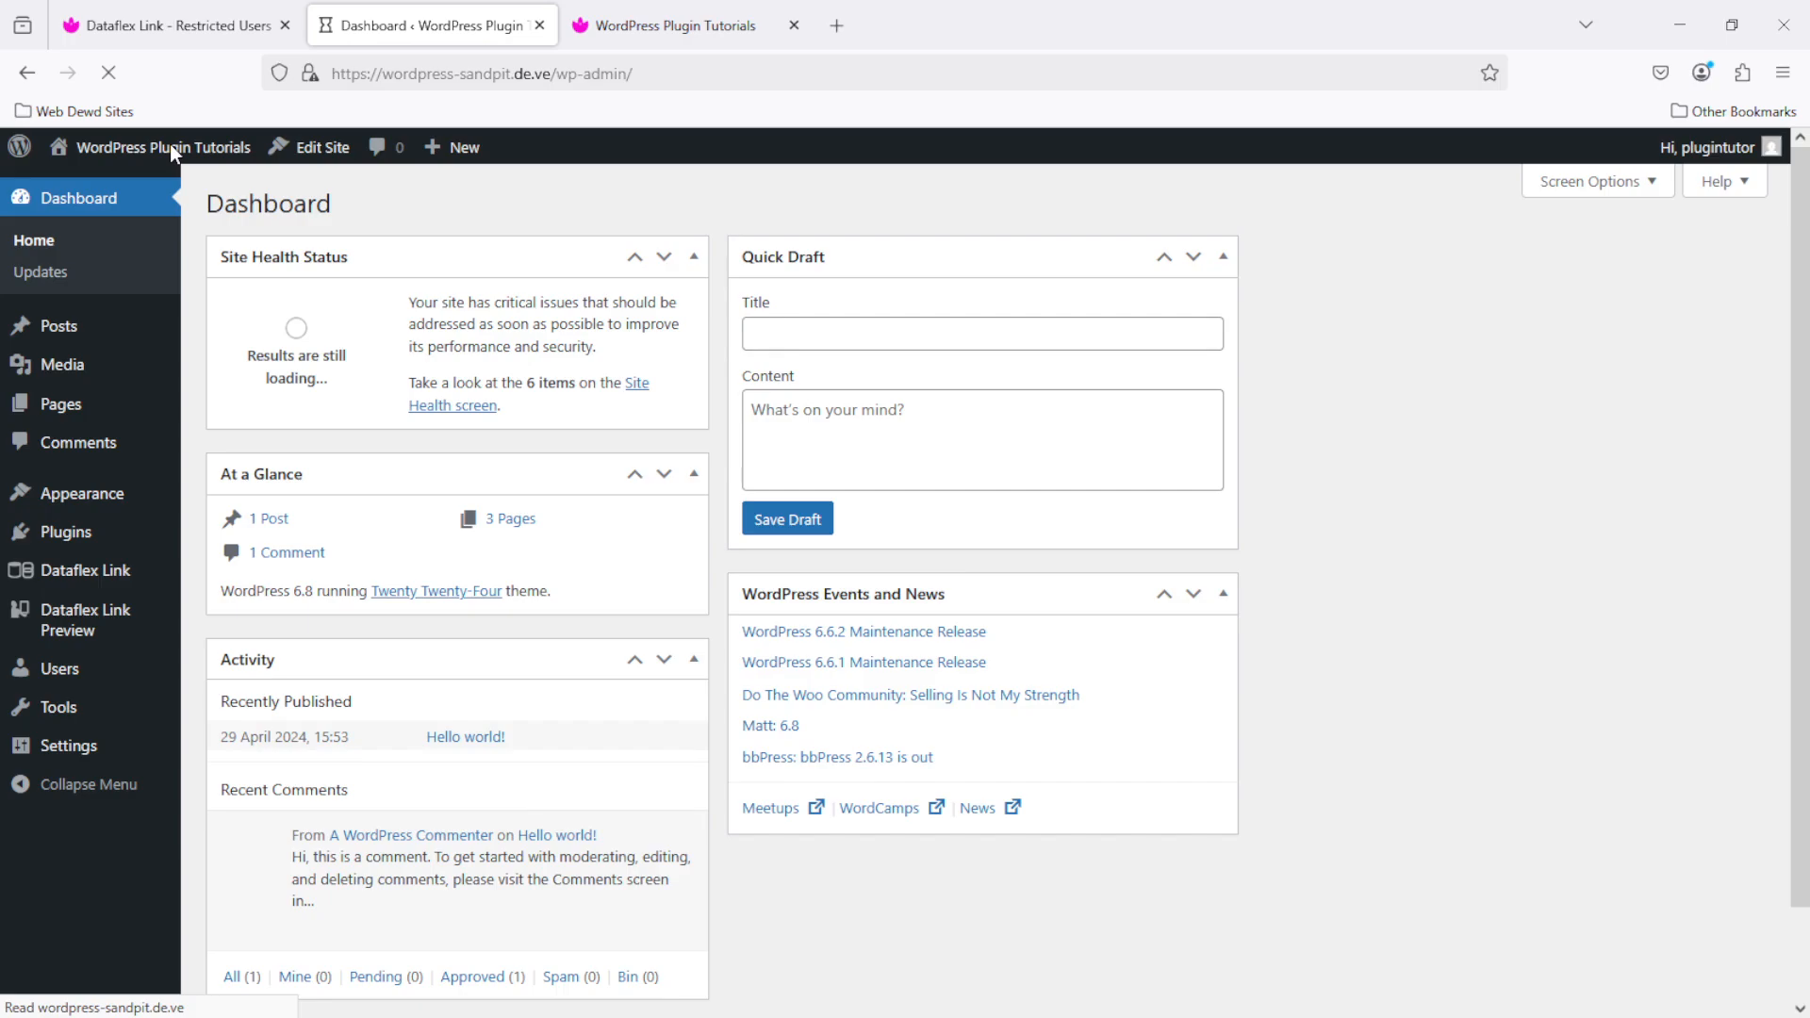
{"action": "left_click", "coordinate": [95, 573]}
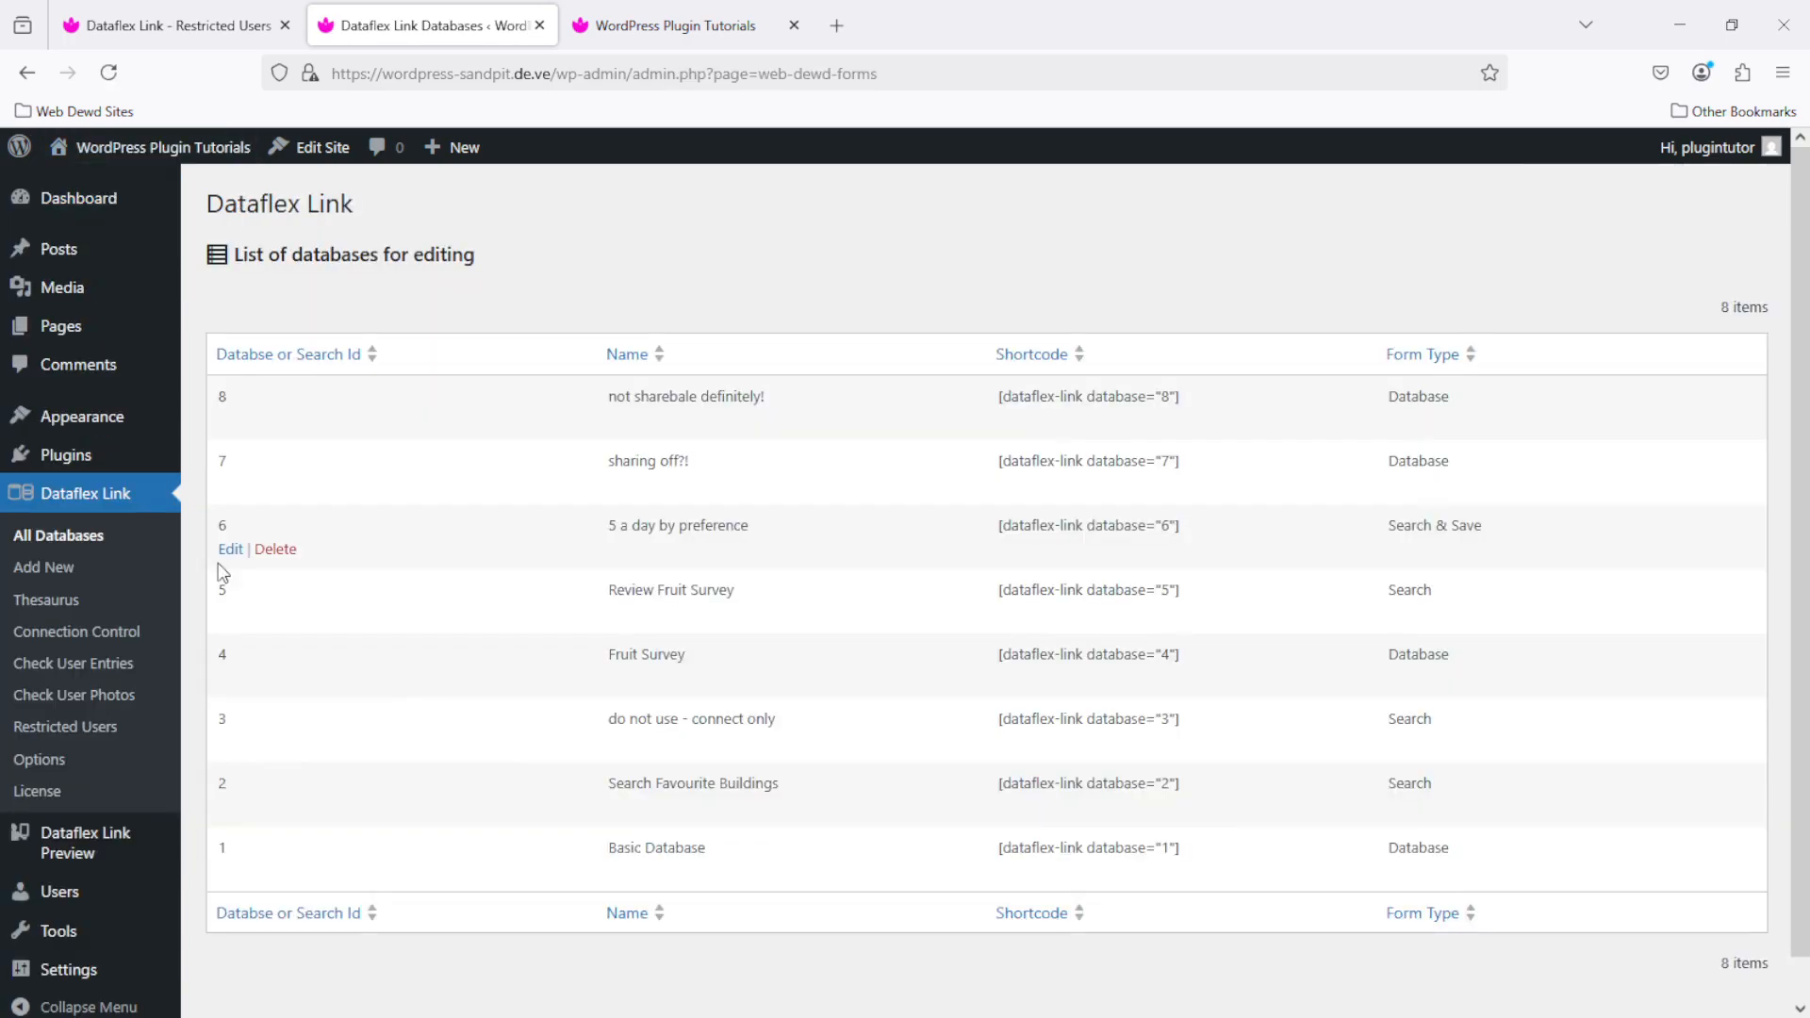
{"action": "left_click", "coordinate": [227, 864]}
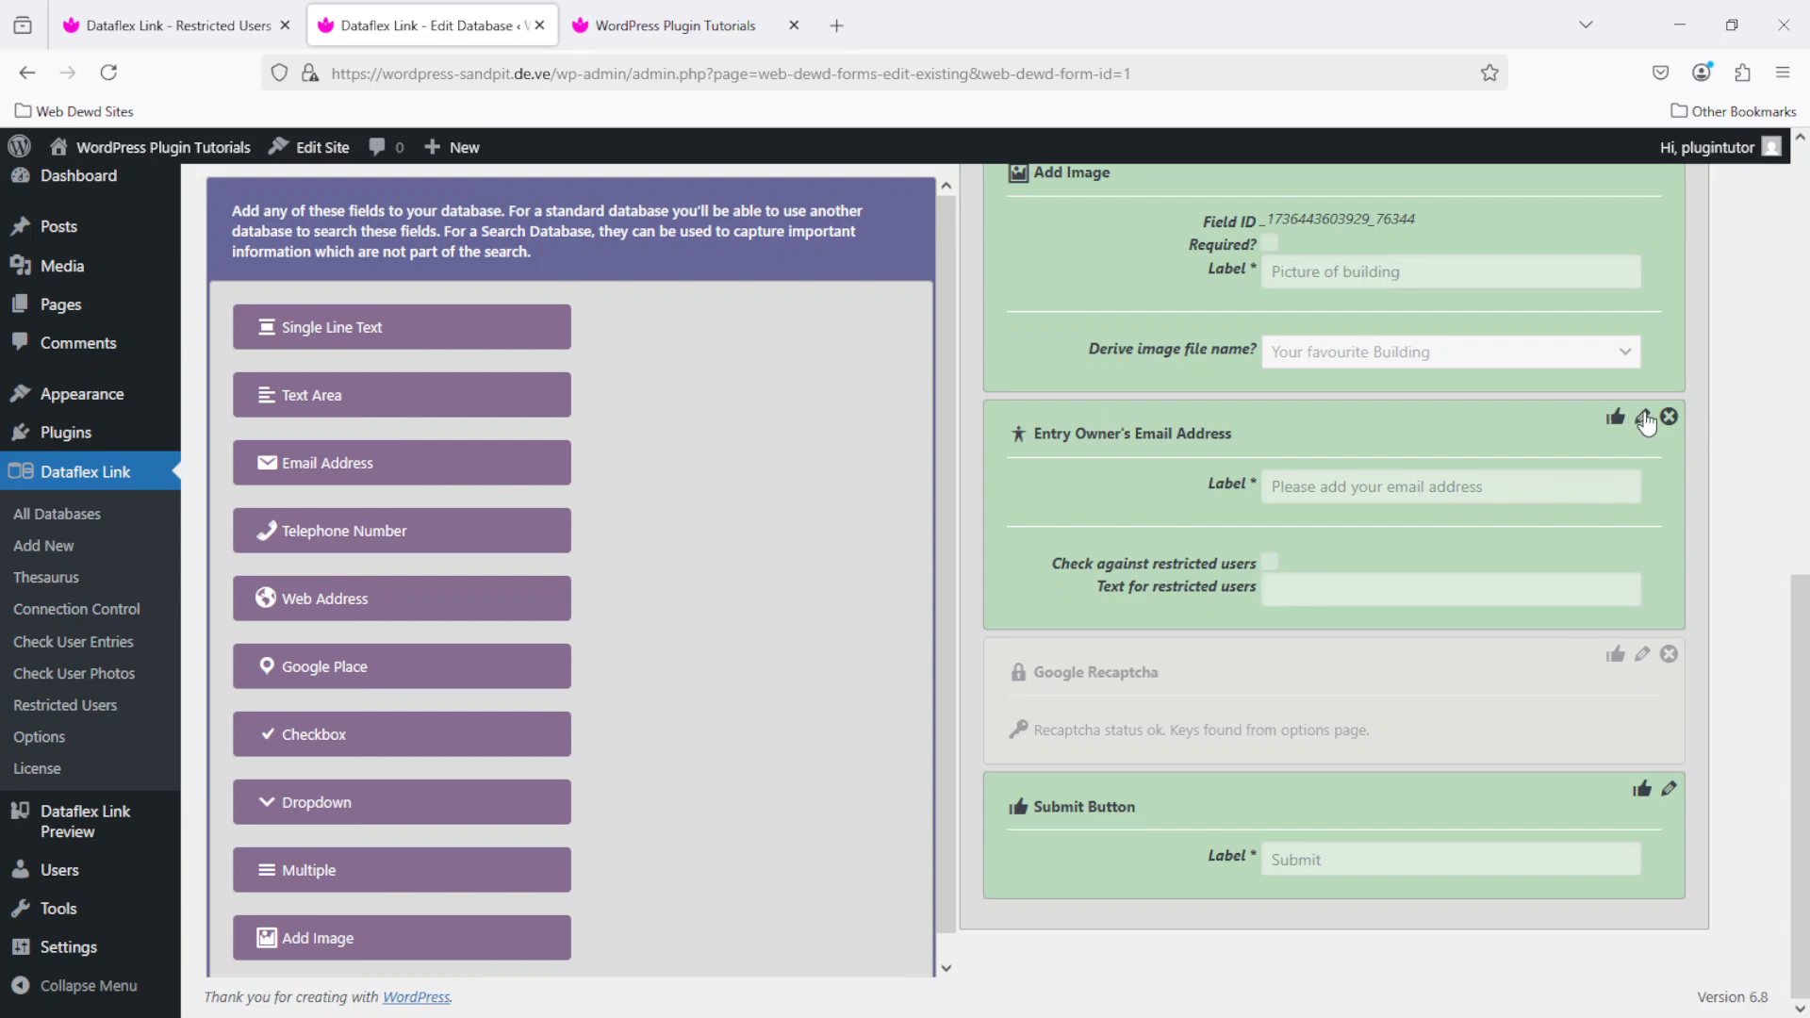
Enable Check against restricted users on the Entry Owner's Email Address field, with the restricted-user text "Not today mate!", and save the field
{"action": "left_click", "coordinate": [1614, 417]}
{"action": "left_click", "coordinate": [1270, 564]}
{"action": "left_click", "coordinate": [1346, 586]}
{"action": "type", "text": "No"}
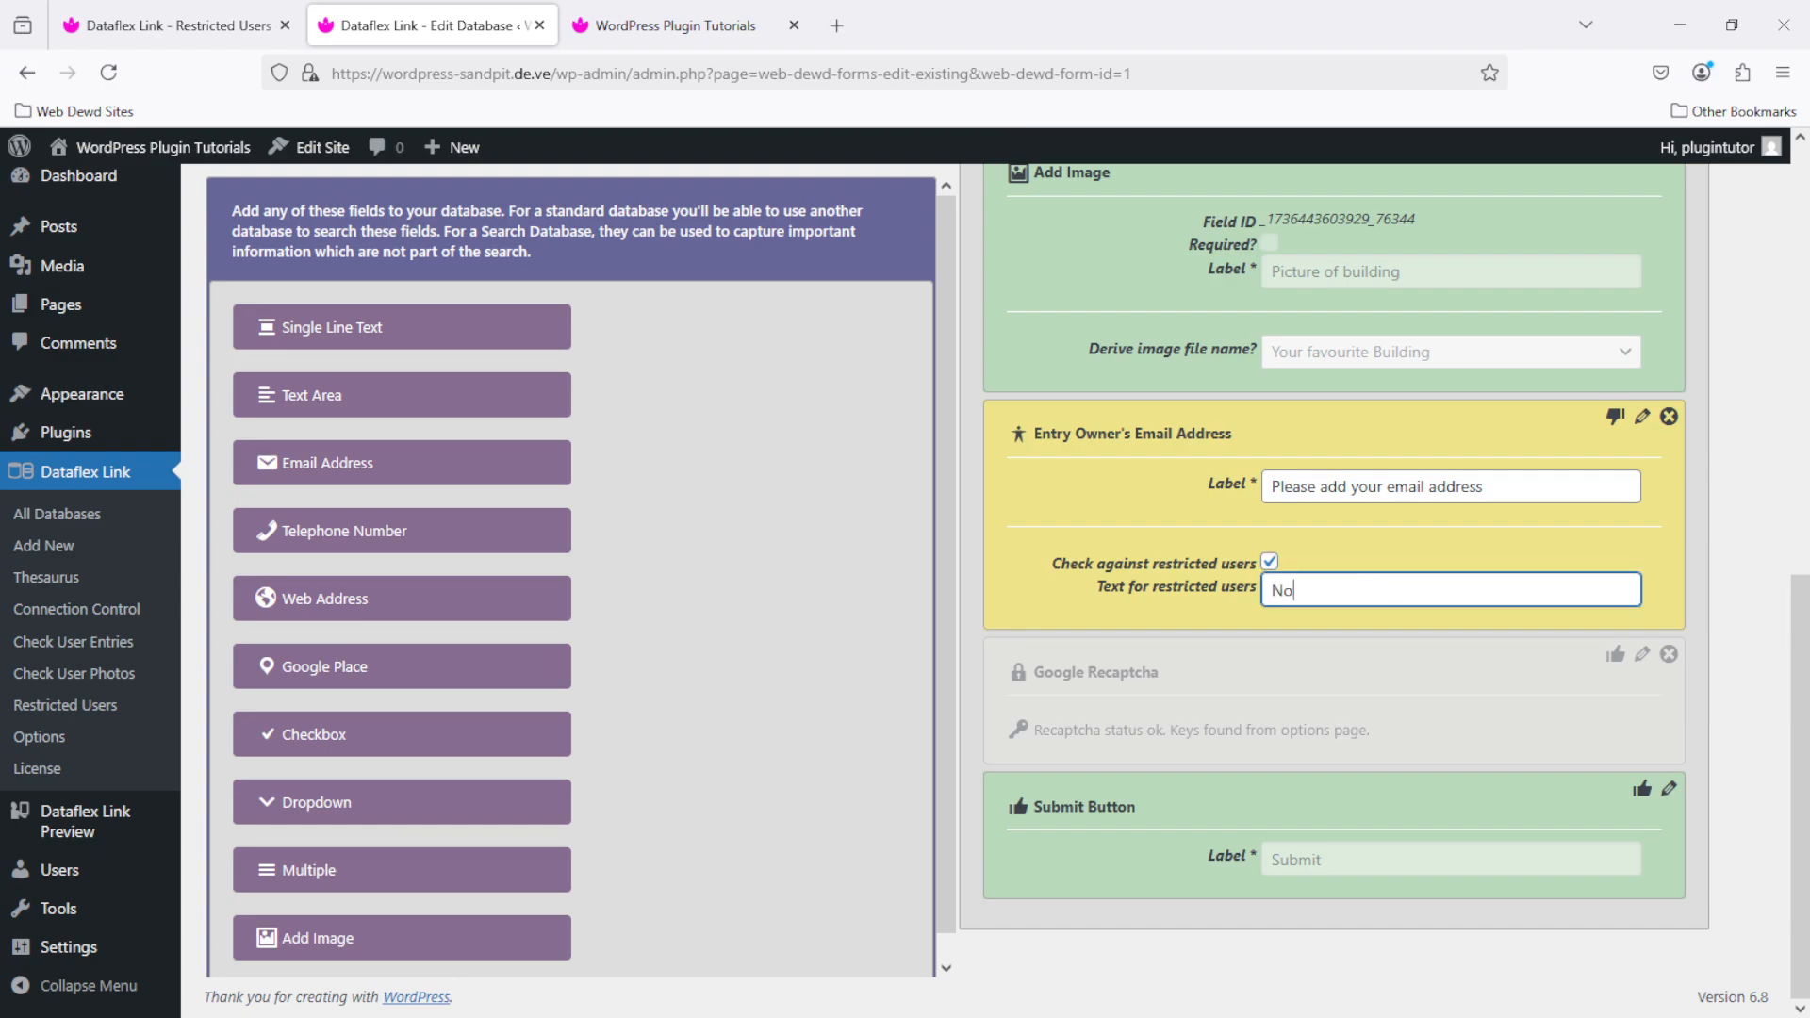
{"action": "type", "text": "t today mate!"}
{"action": "left_click", "coordinate": [1615, 416]}
{"action": "left_click", "coordinate": [650, 475]}
Try to submit "louvre" as the favourite building through the Add Favourite Building form
{"action": "left_click", "coordinate": [657, 19]}
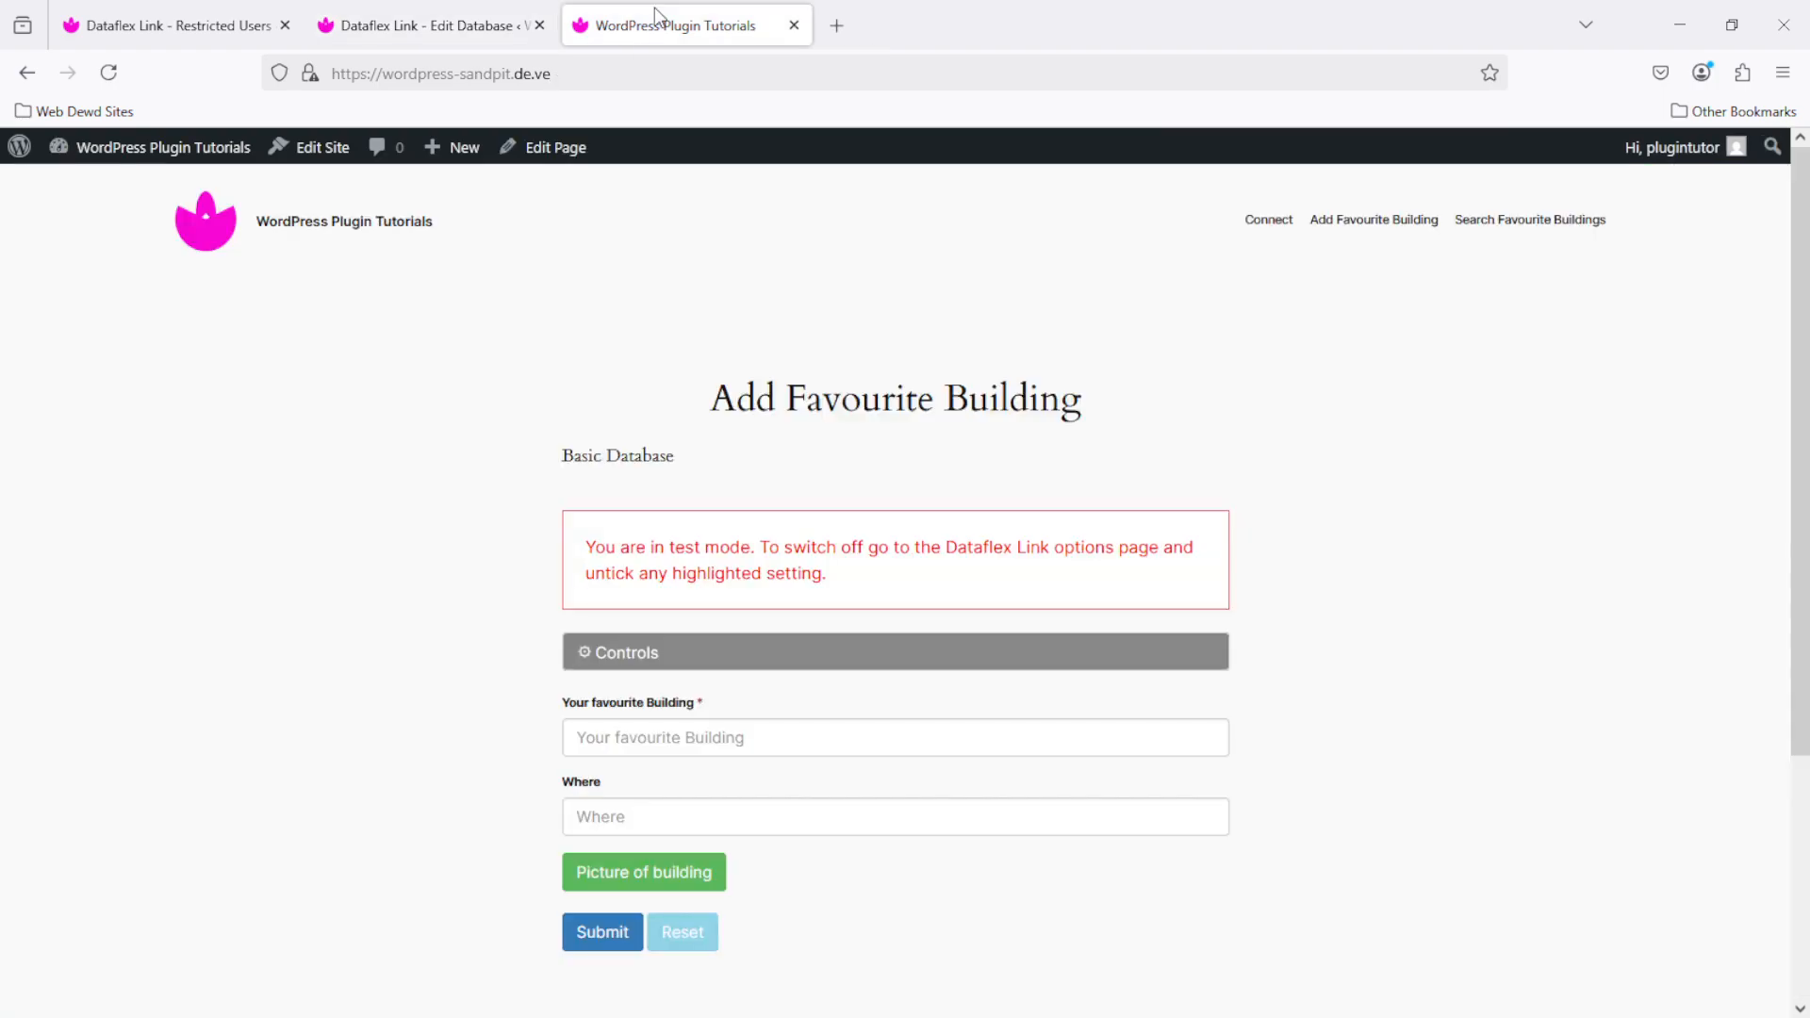
{"action": "left_click", "coordinate": [736, 736]}
{"action": "type", "text": "louvre"}
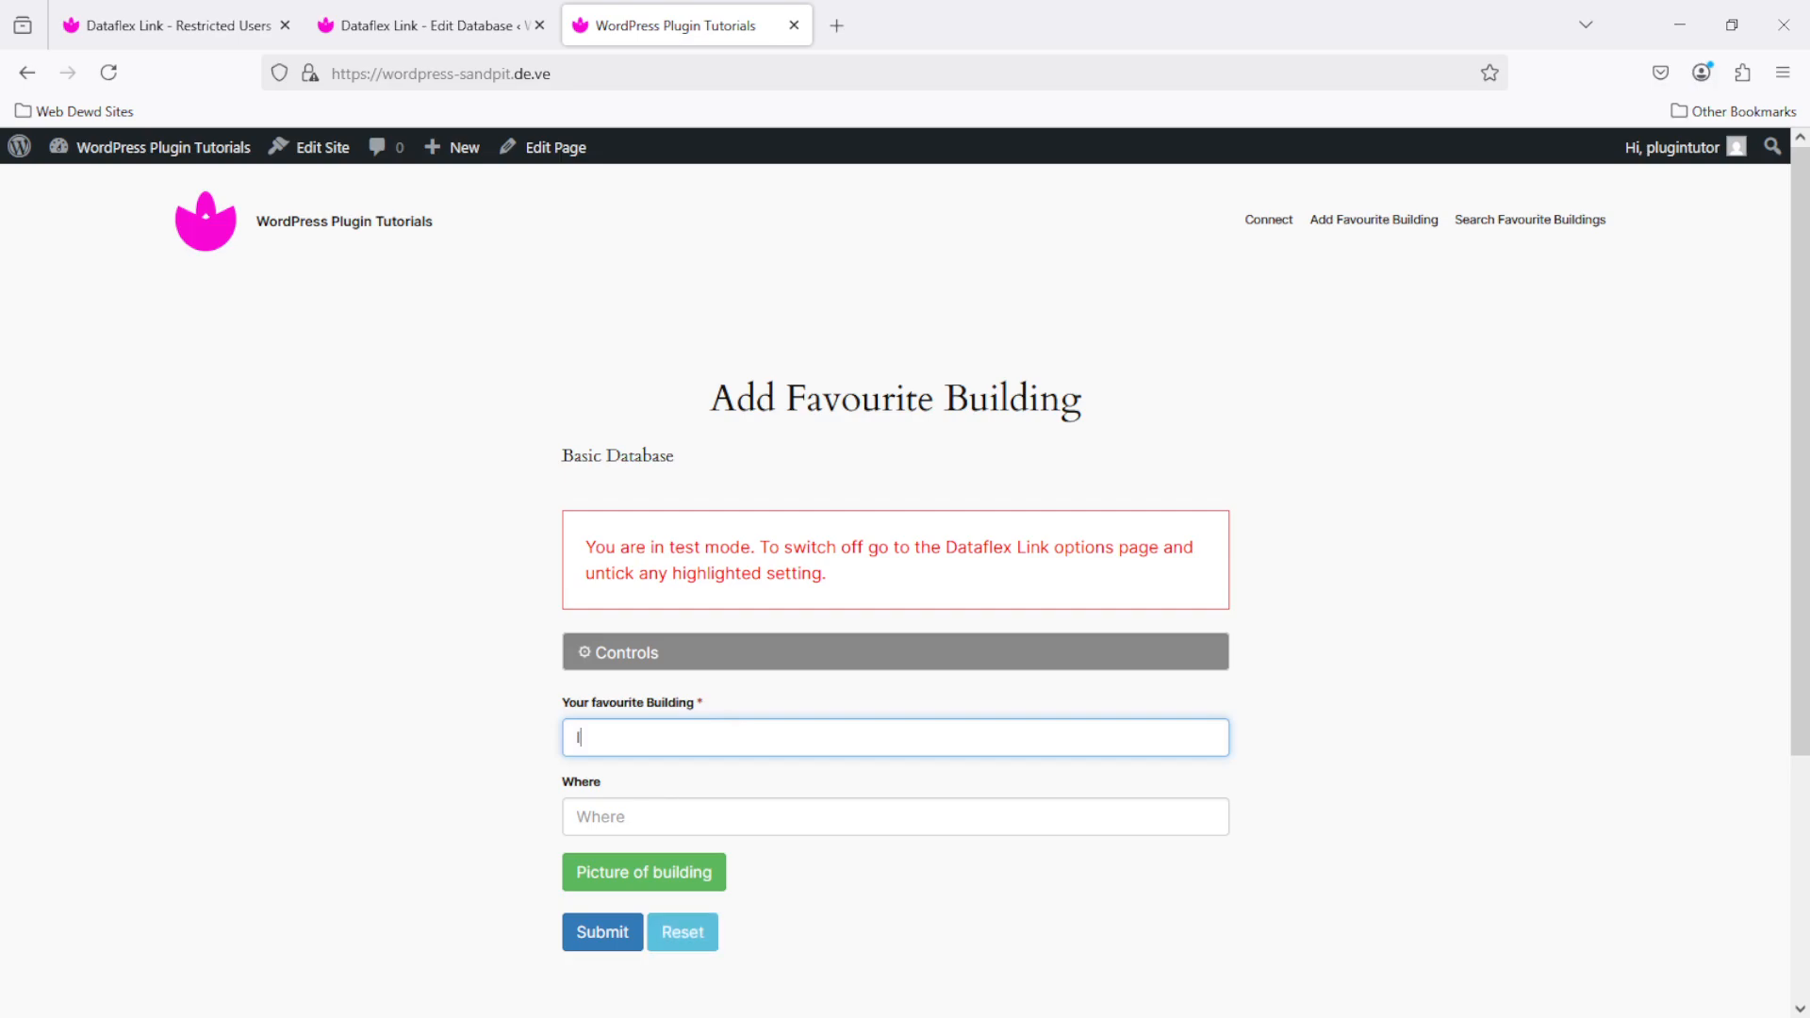
{"action": "left_click", "coordinate": [613, 928]}
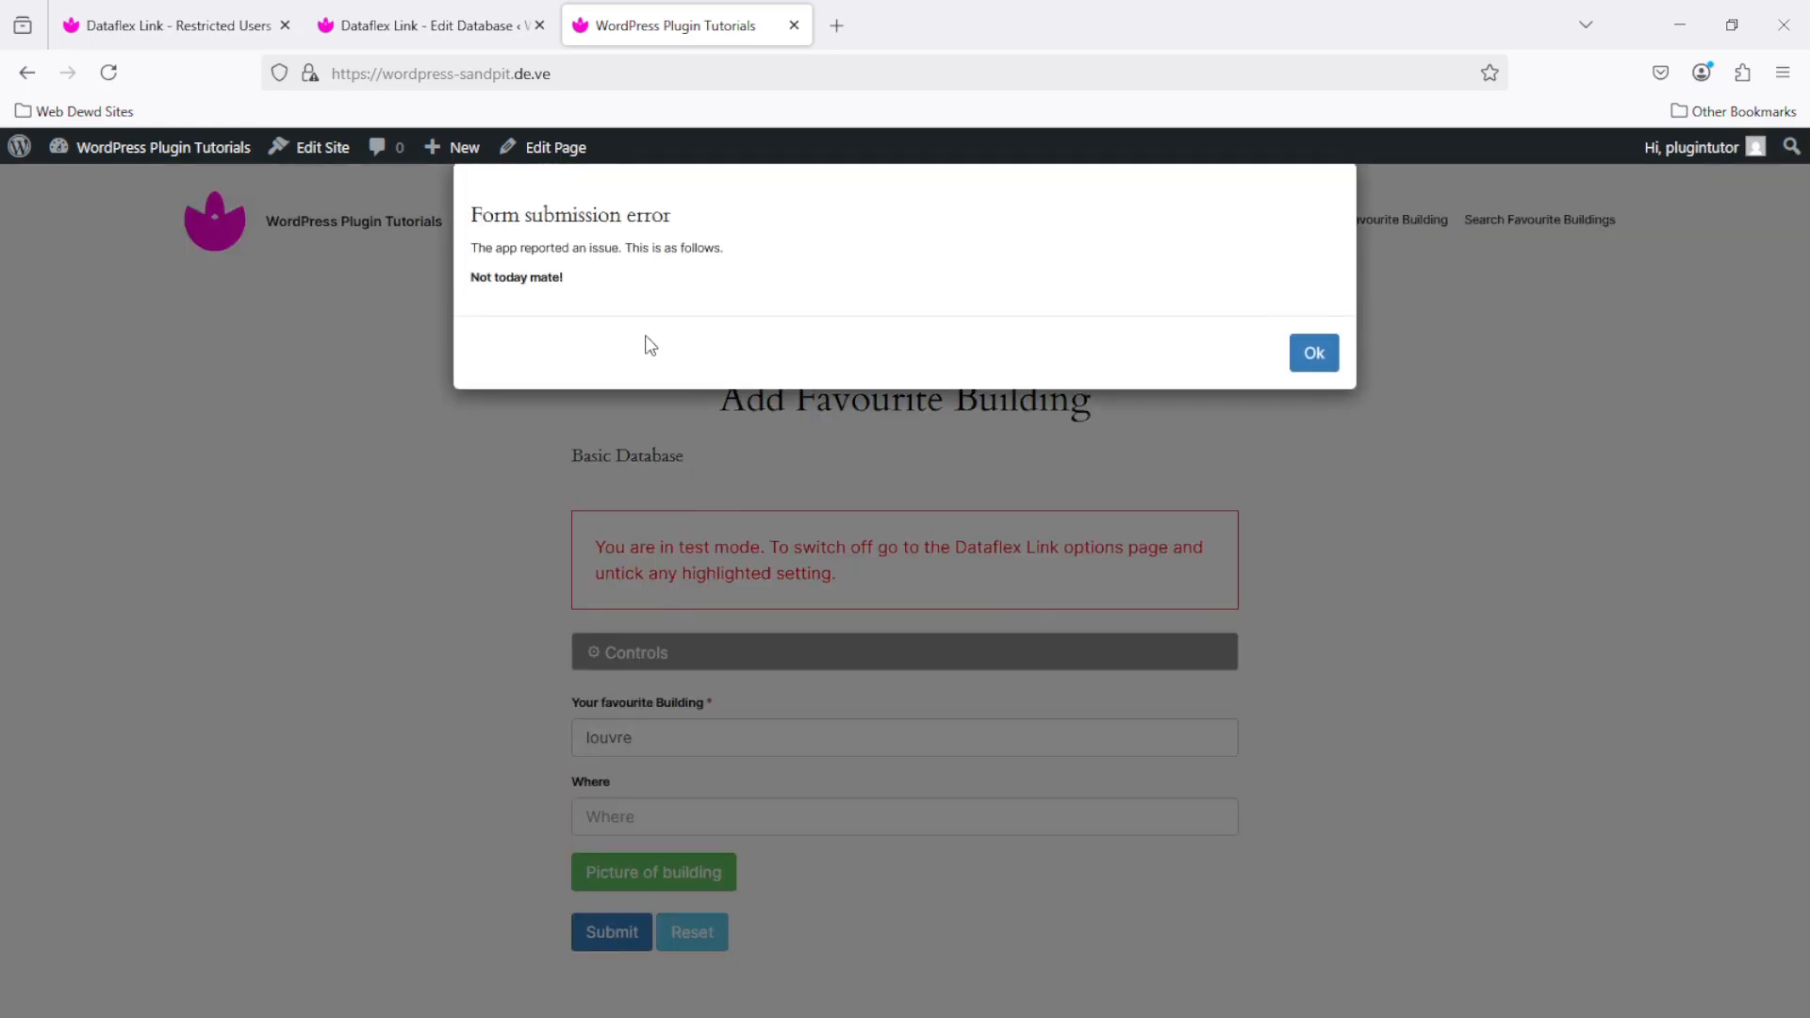
Dismiss the form submission error, open Search Favourite Buildings and search for "hoover"
{"action": "left_click", "coordinate": [1298, 358]}
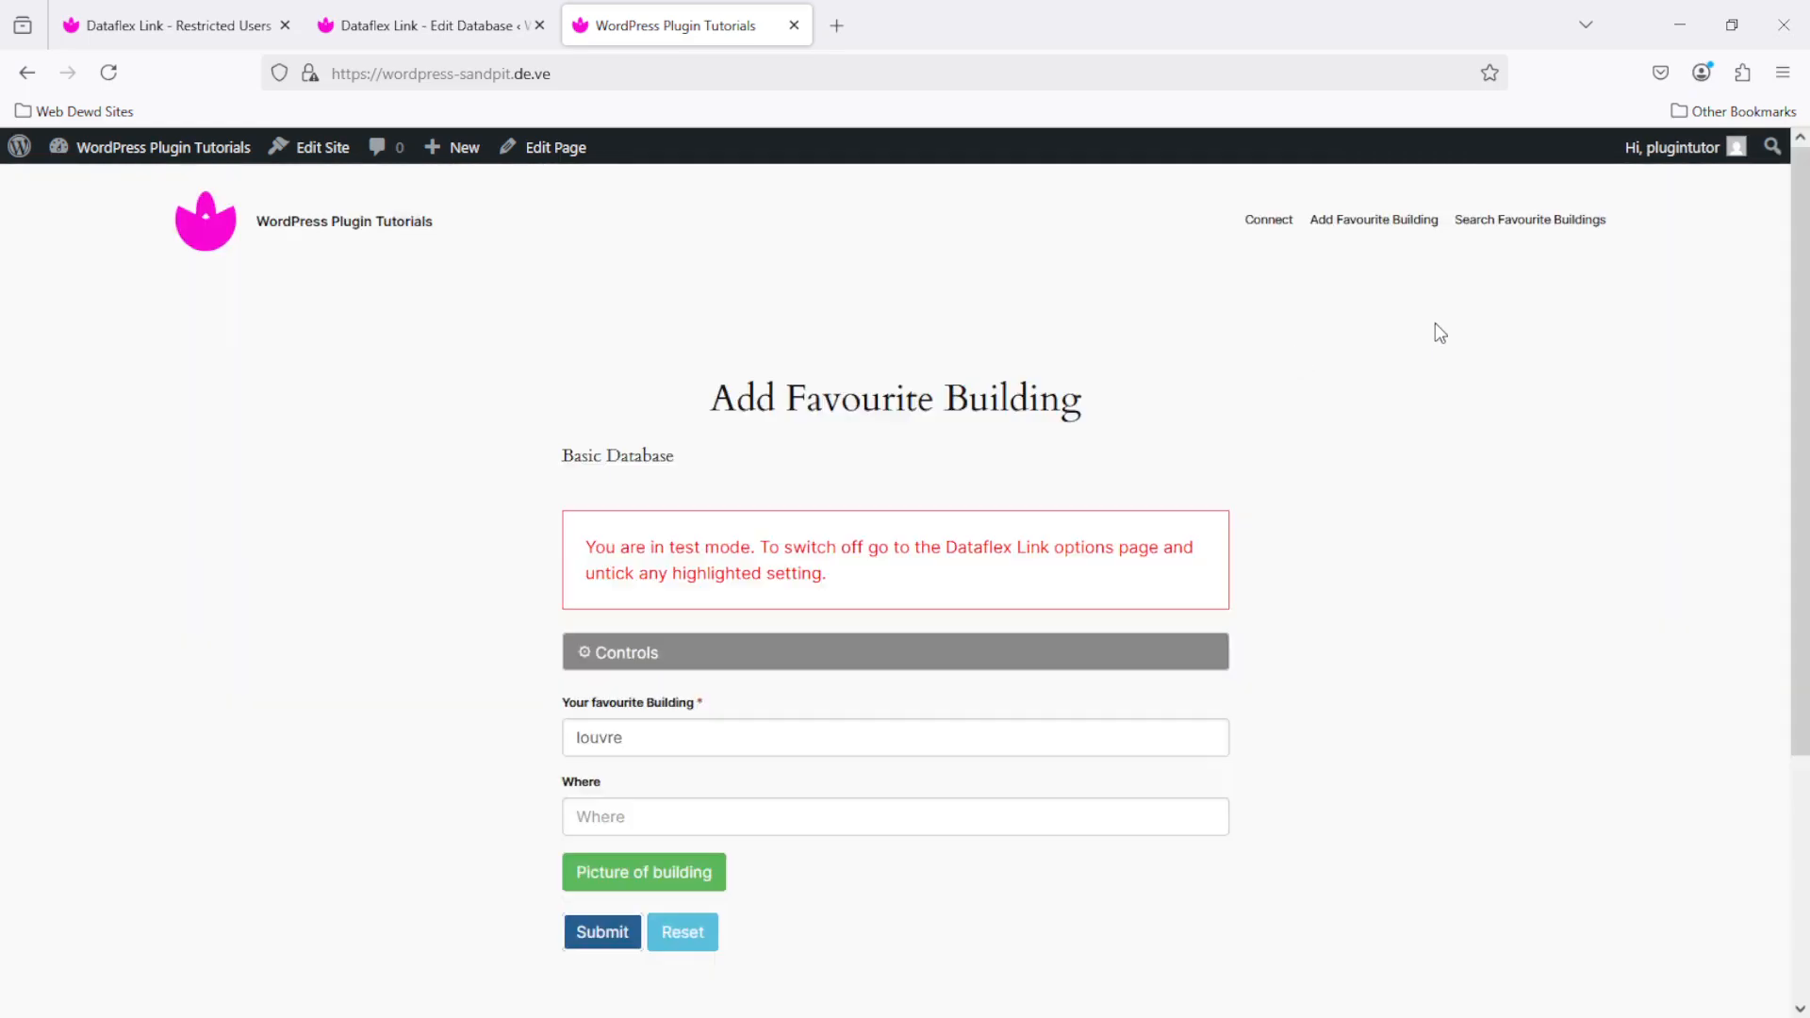
{"action": "left_click", "coordinate": [1537, 226]}
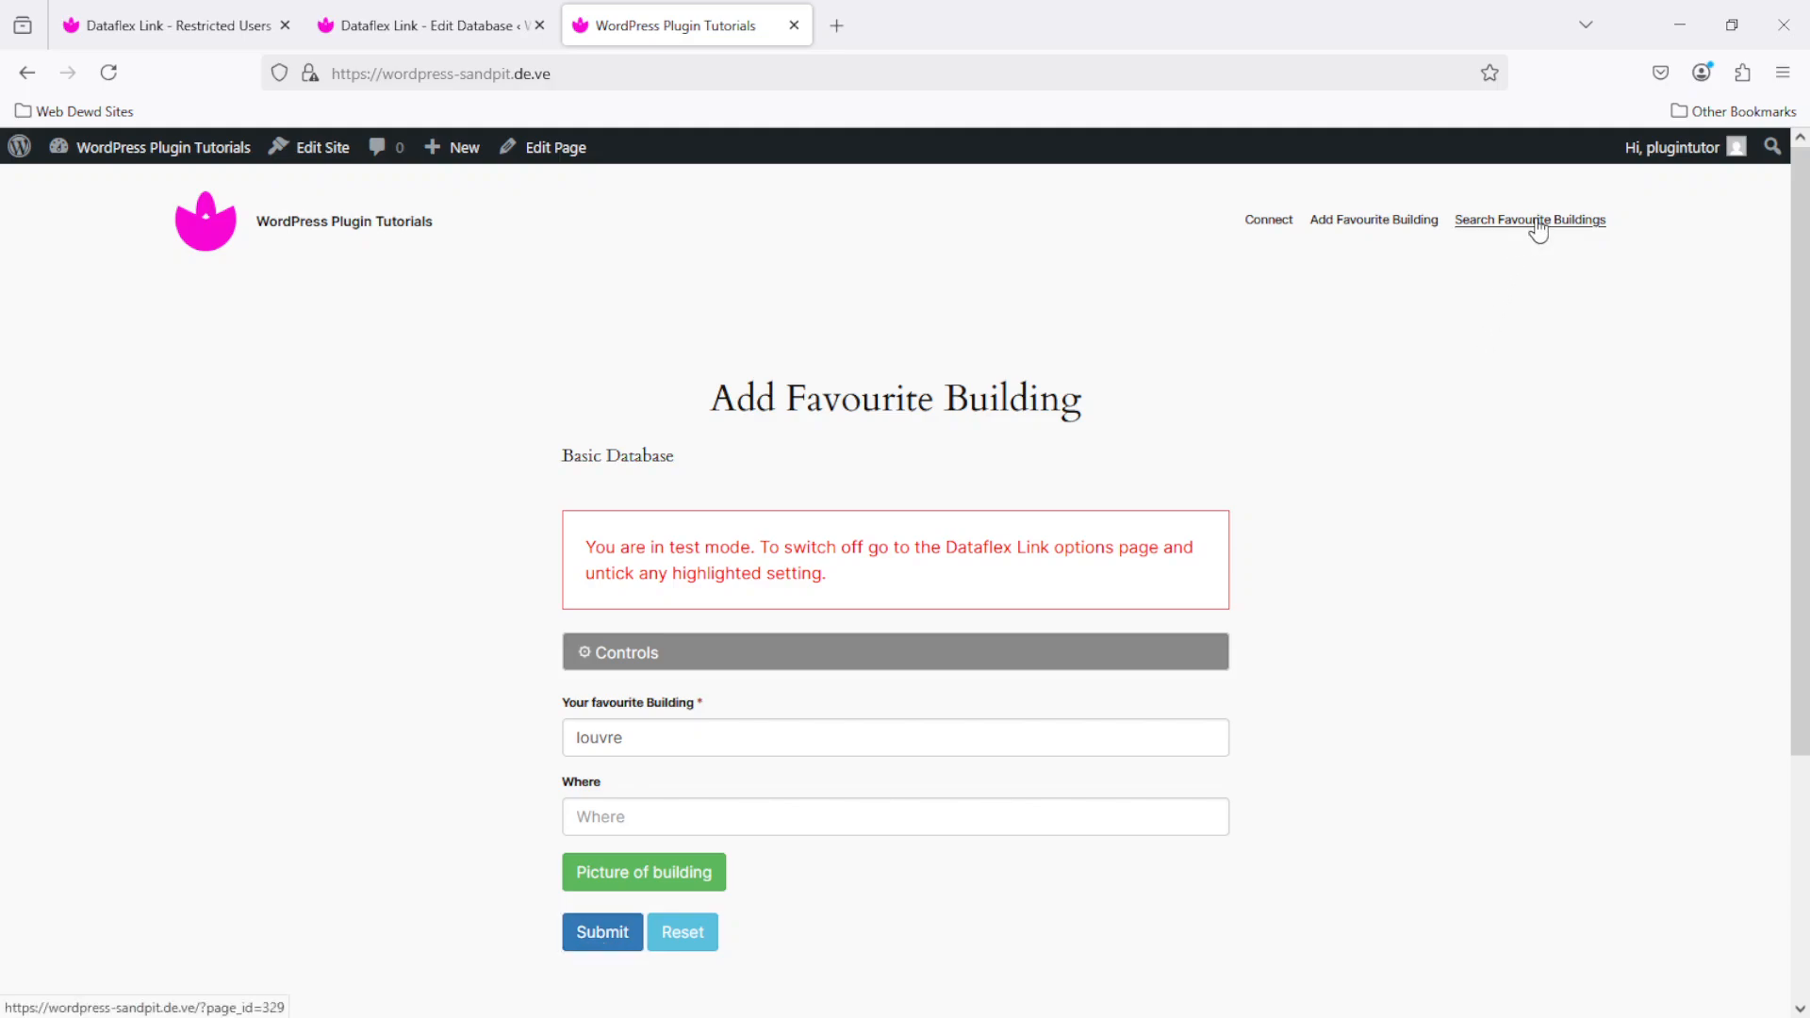
{"action": "type", "text": "hoover"}
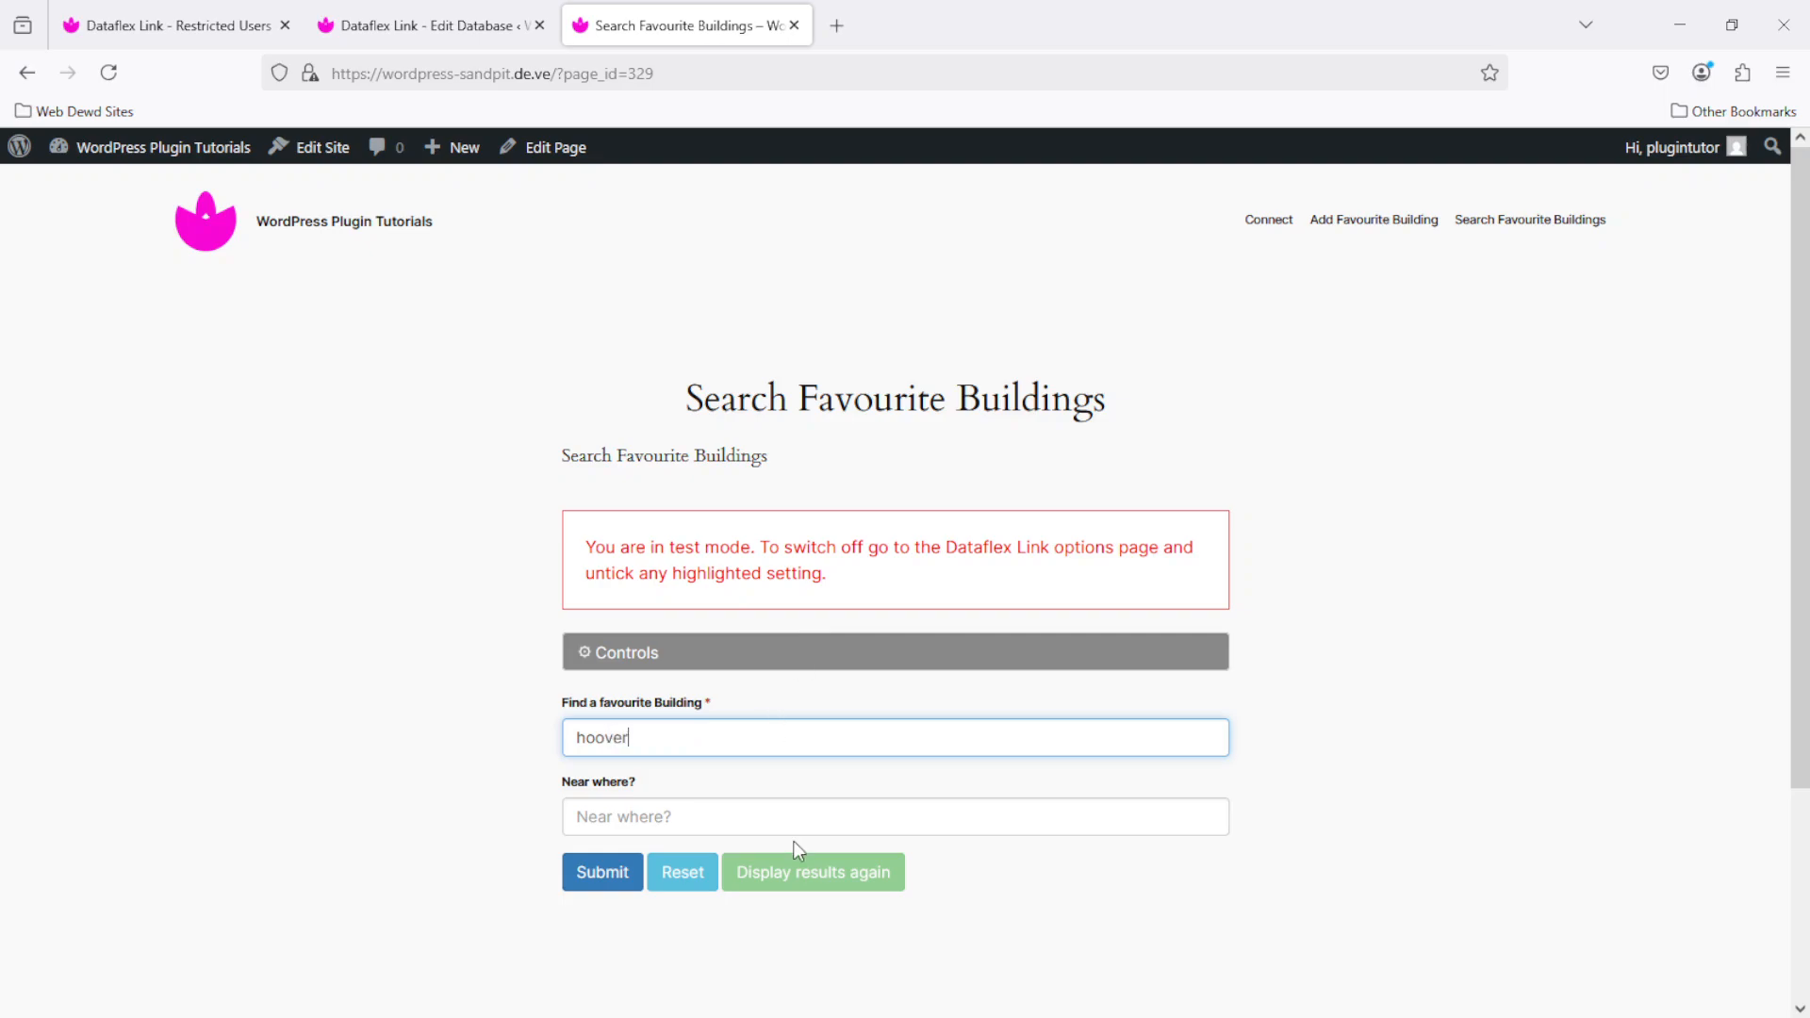
{"action": "left_click", "coordinate": [603, 875]}
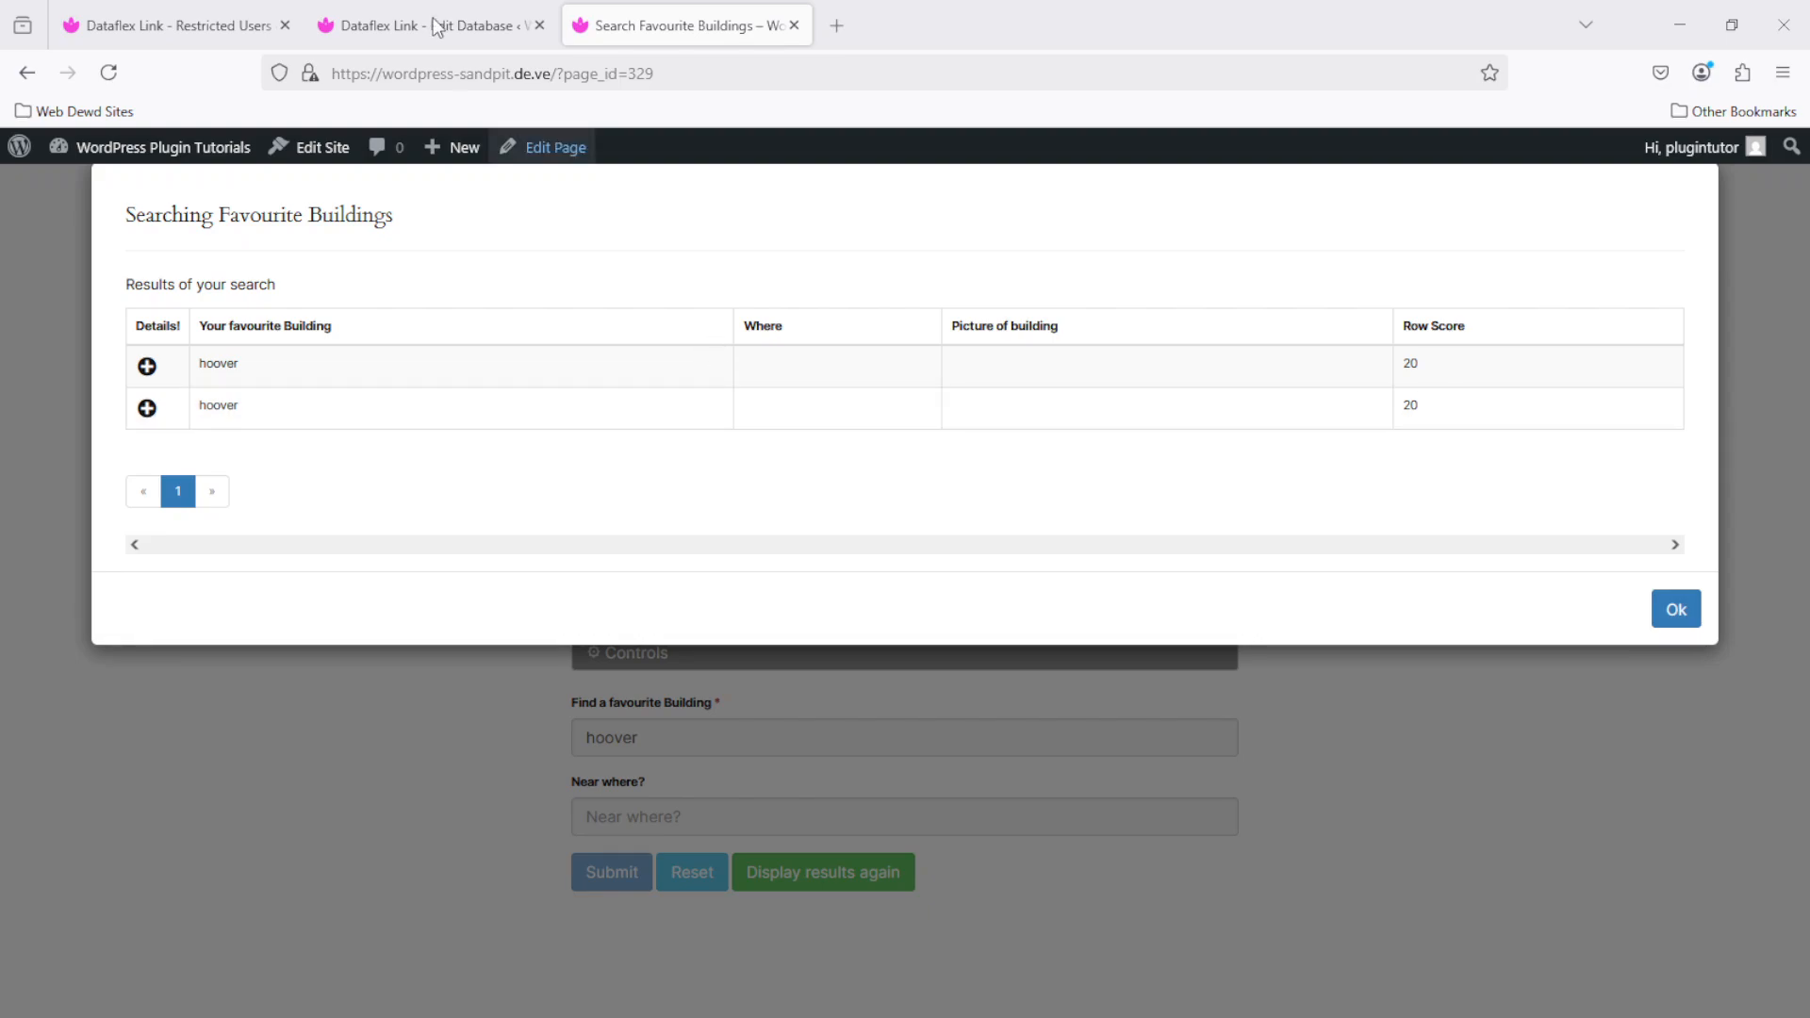
Edit the Basic Database settings in the other browser tab to set Viewing Items to Public, and save them
{"action": "left_click", "coordinate": [400, 5]}
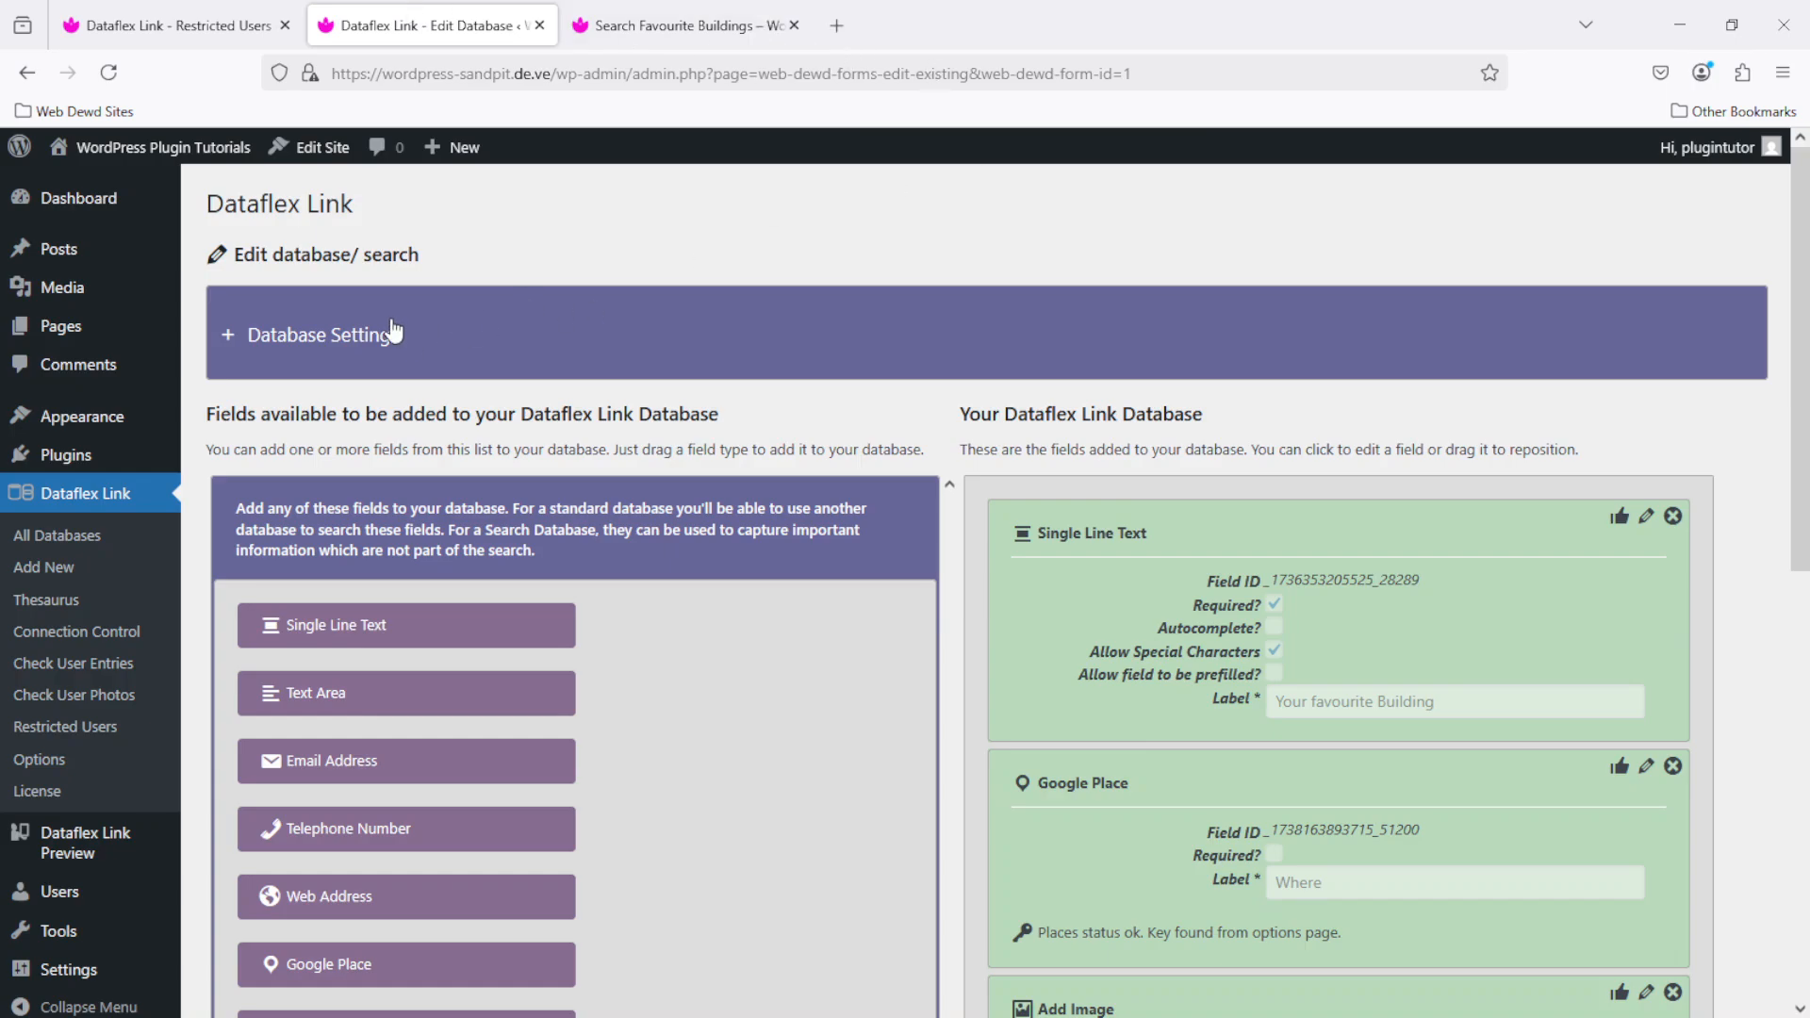
{"action": "left_click", "coordinate": [327, 352]}
{"action": "left_click_drag", "start_coordinate": [1789, 279], "coordinate": [1803, 568]}
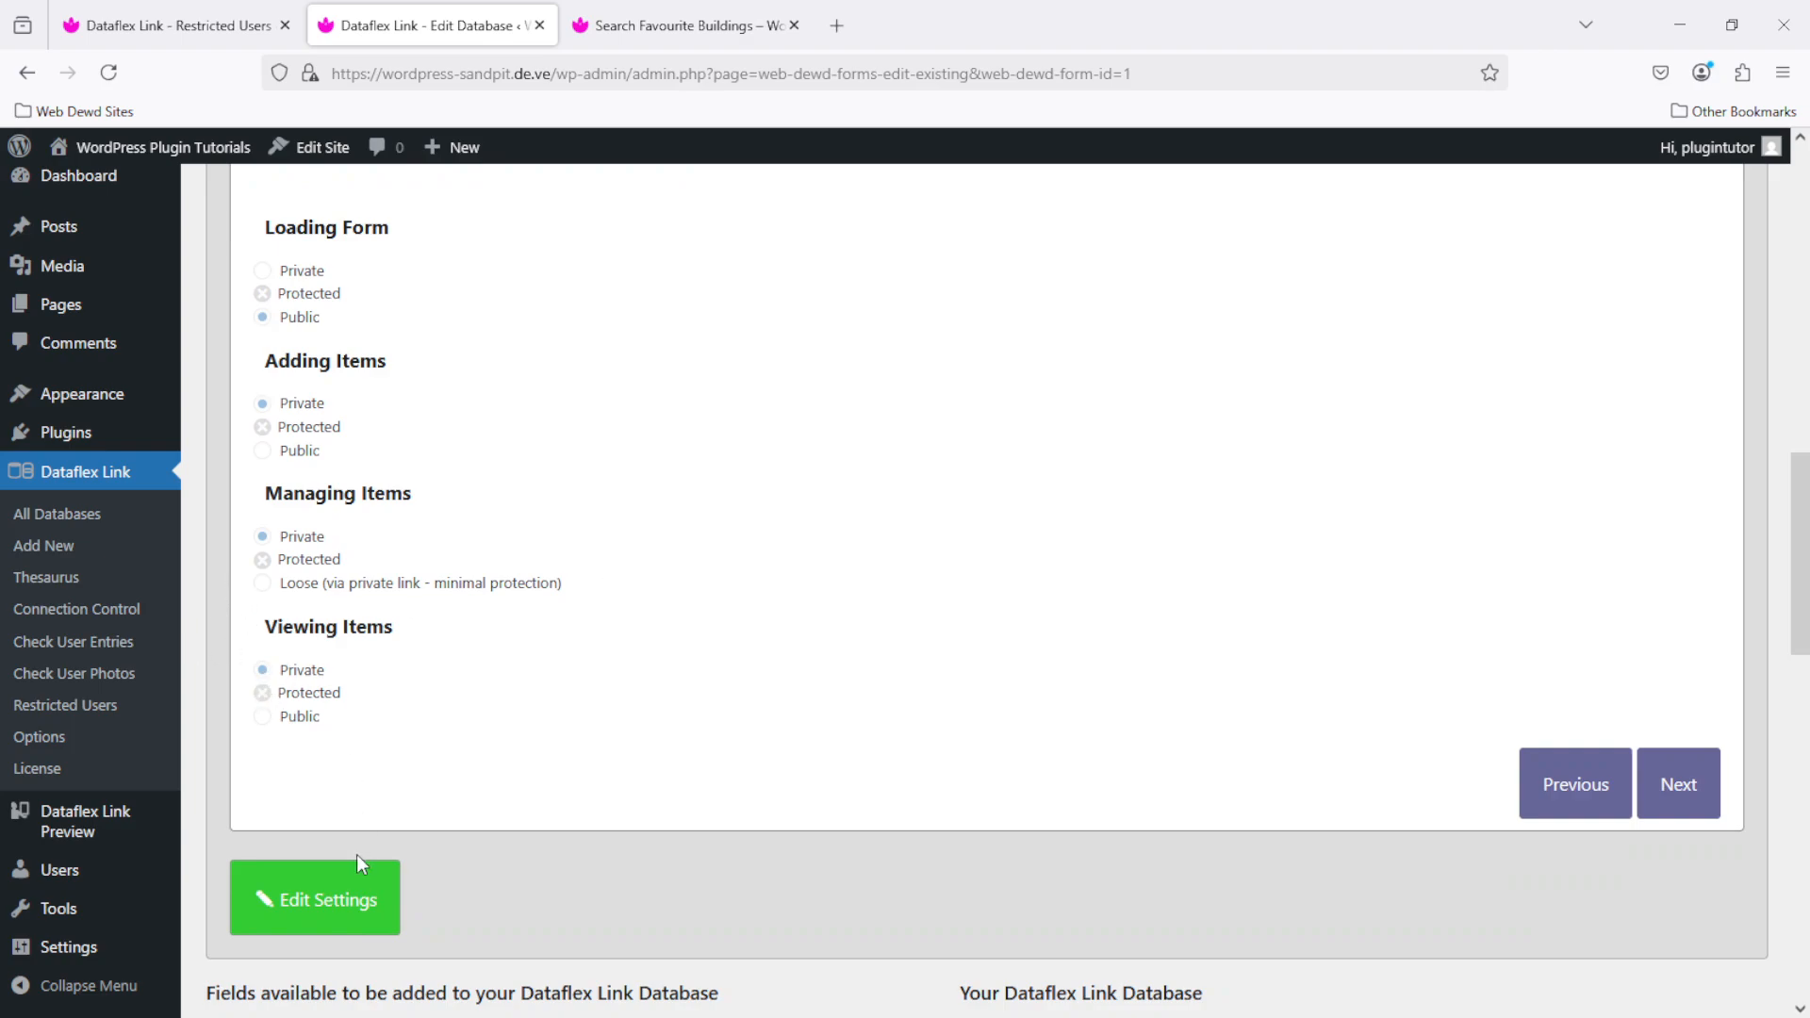
{"action": "left_click", "coordinate": [357, 896]}
{"action": "left_click", "coordinate": [262, 716]}
{"action": "left_click", "coordinate": [356, 897]}
Reset the Search Favourite Buildings form, search for "hoover" again and open the building picture on the second results page
{"action": "left_click", "coordinate": [688, 25]}
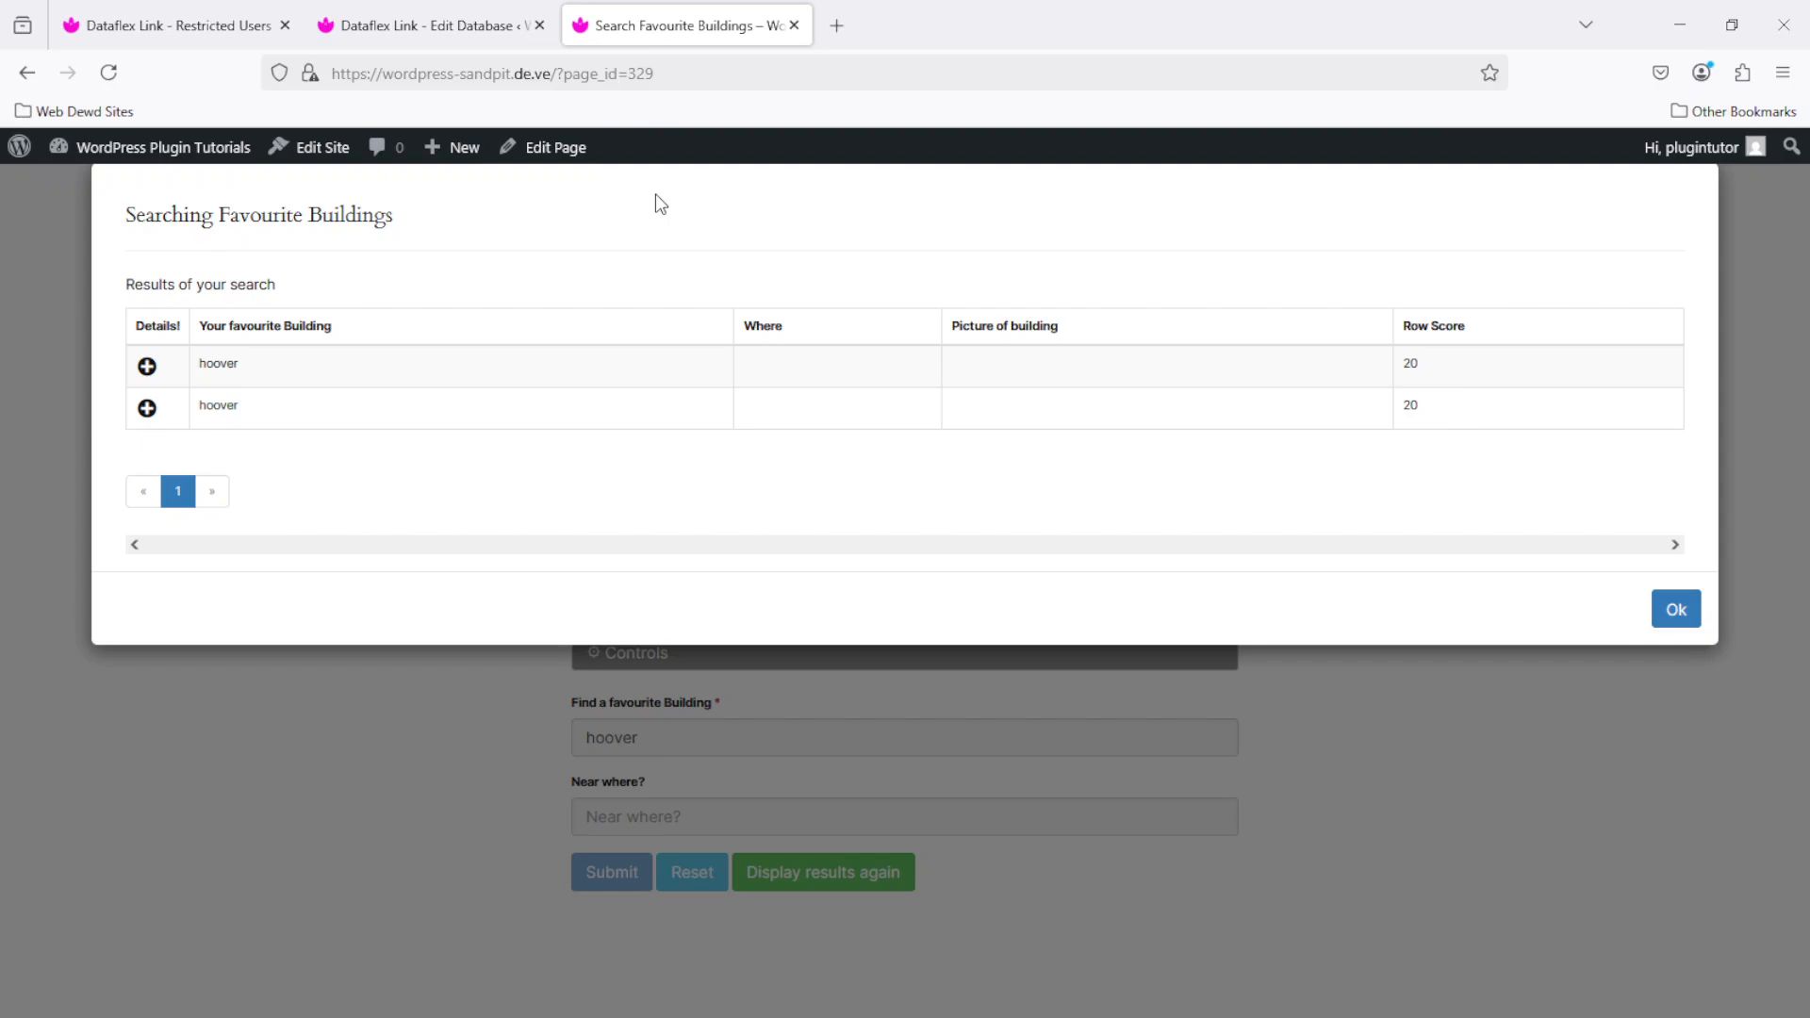
{"action": "left_click", "coordinate": [1676, 610]}
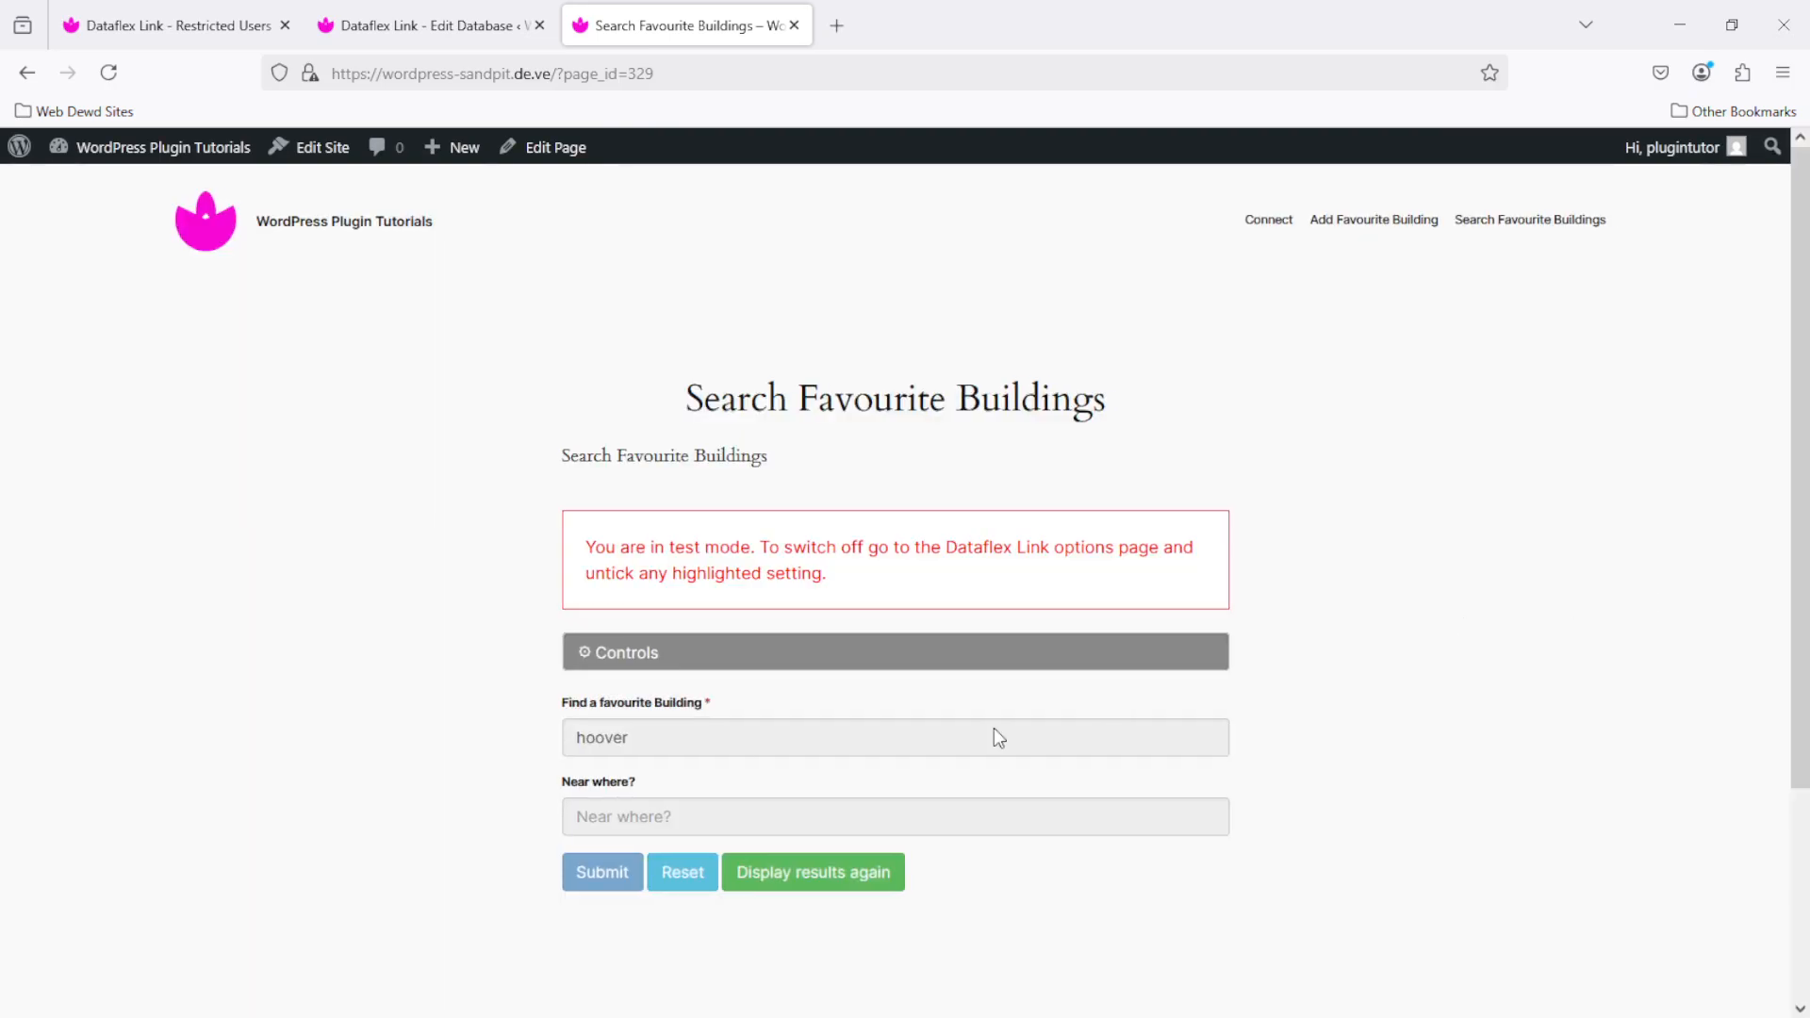
{"action": "left_click", "coordinate": [692, 873]}
{"action": "left_click", "coordinate": [700, 731]}
{"action": "type", "text": "hoo"}
{"action": "left_click", "coordinate": [615, 870]}
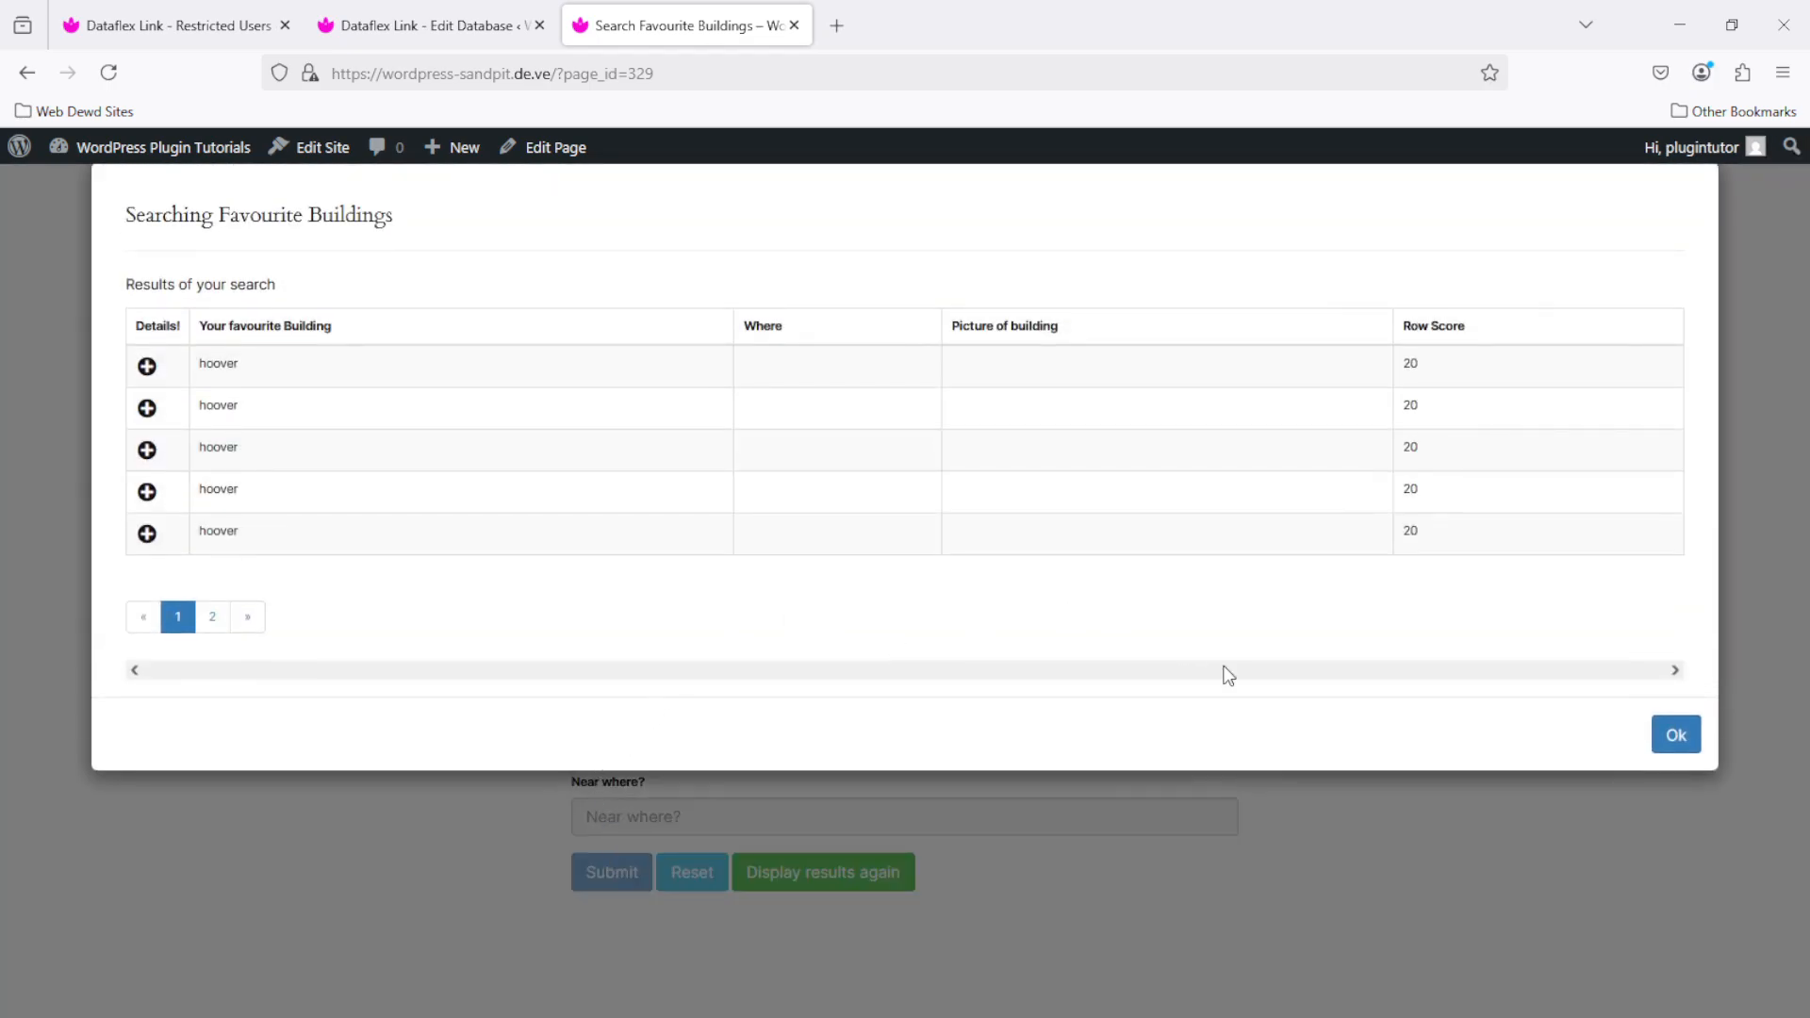
{"action": "left_click", "coordinate": [223, 618]}
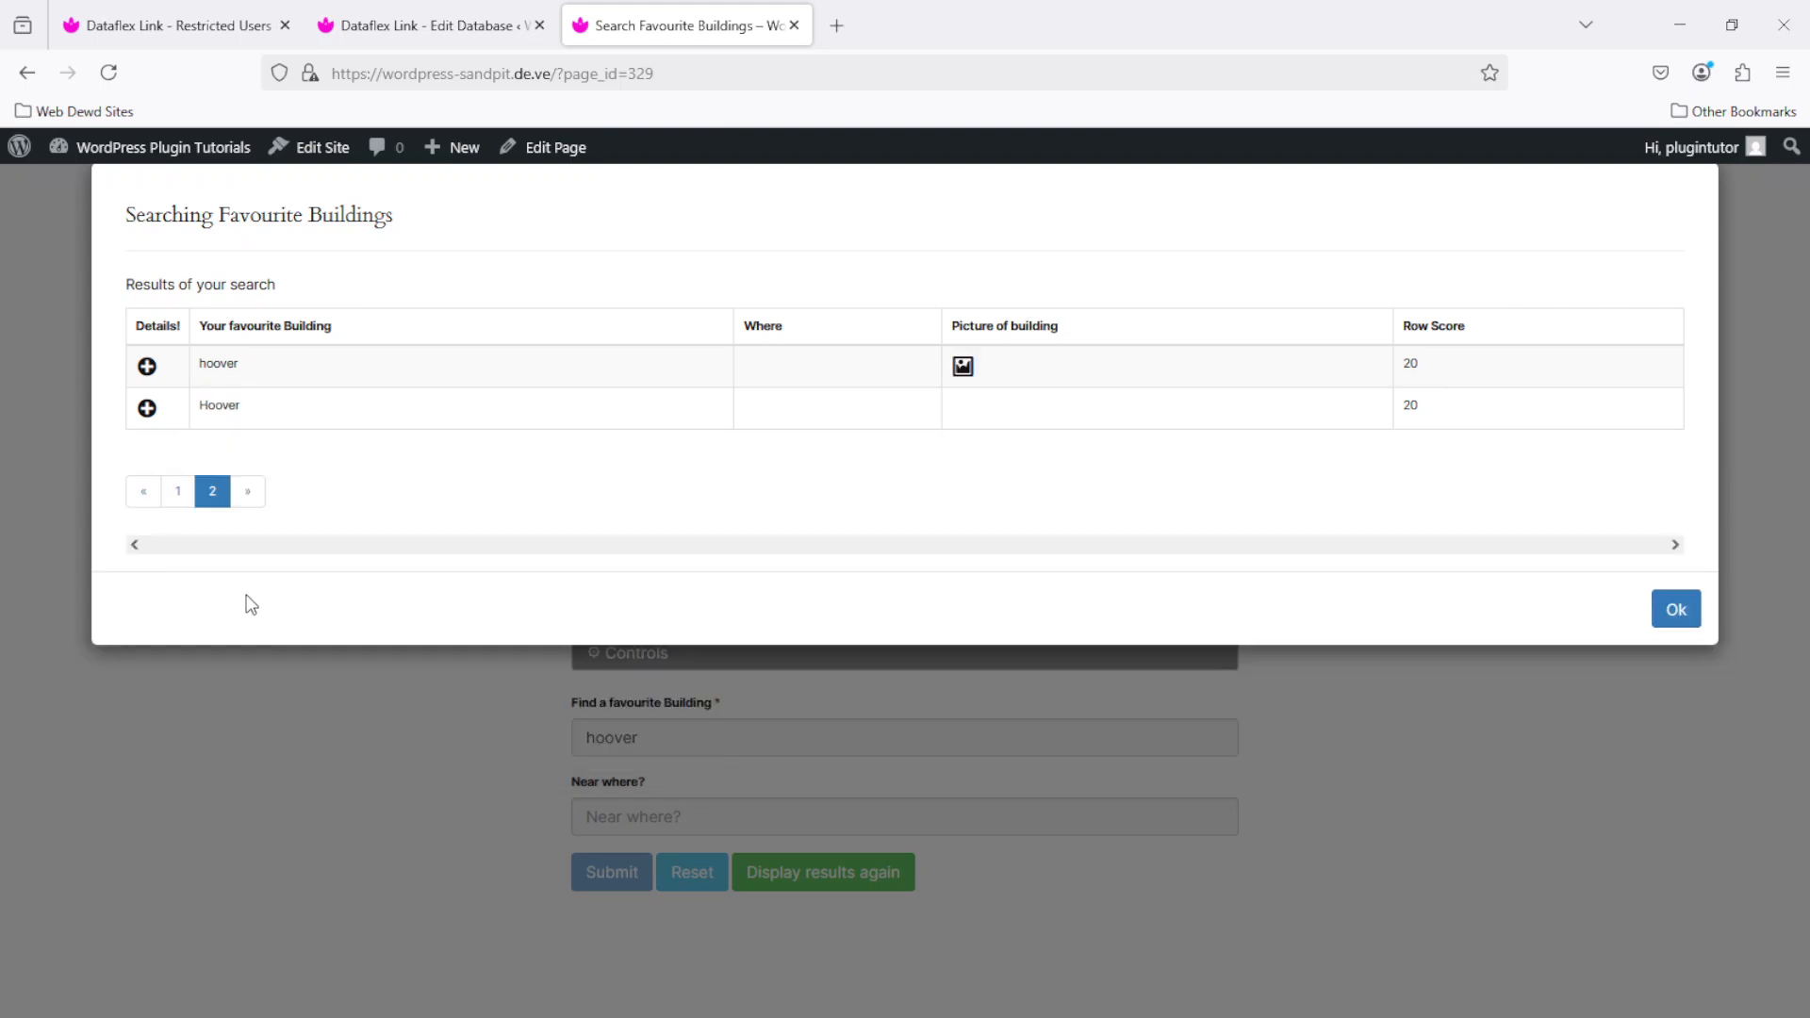
{"action": "left_click", "coordinate": [961, 366]}
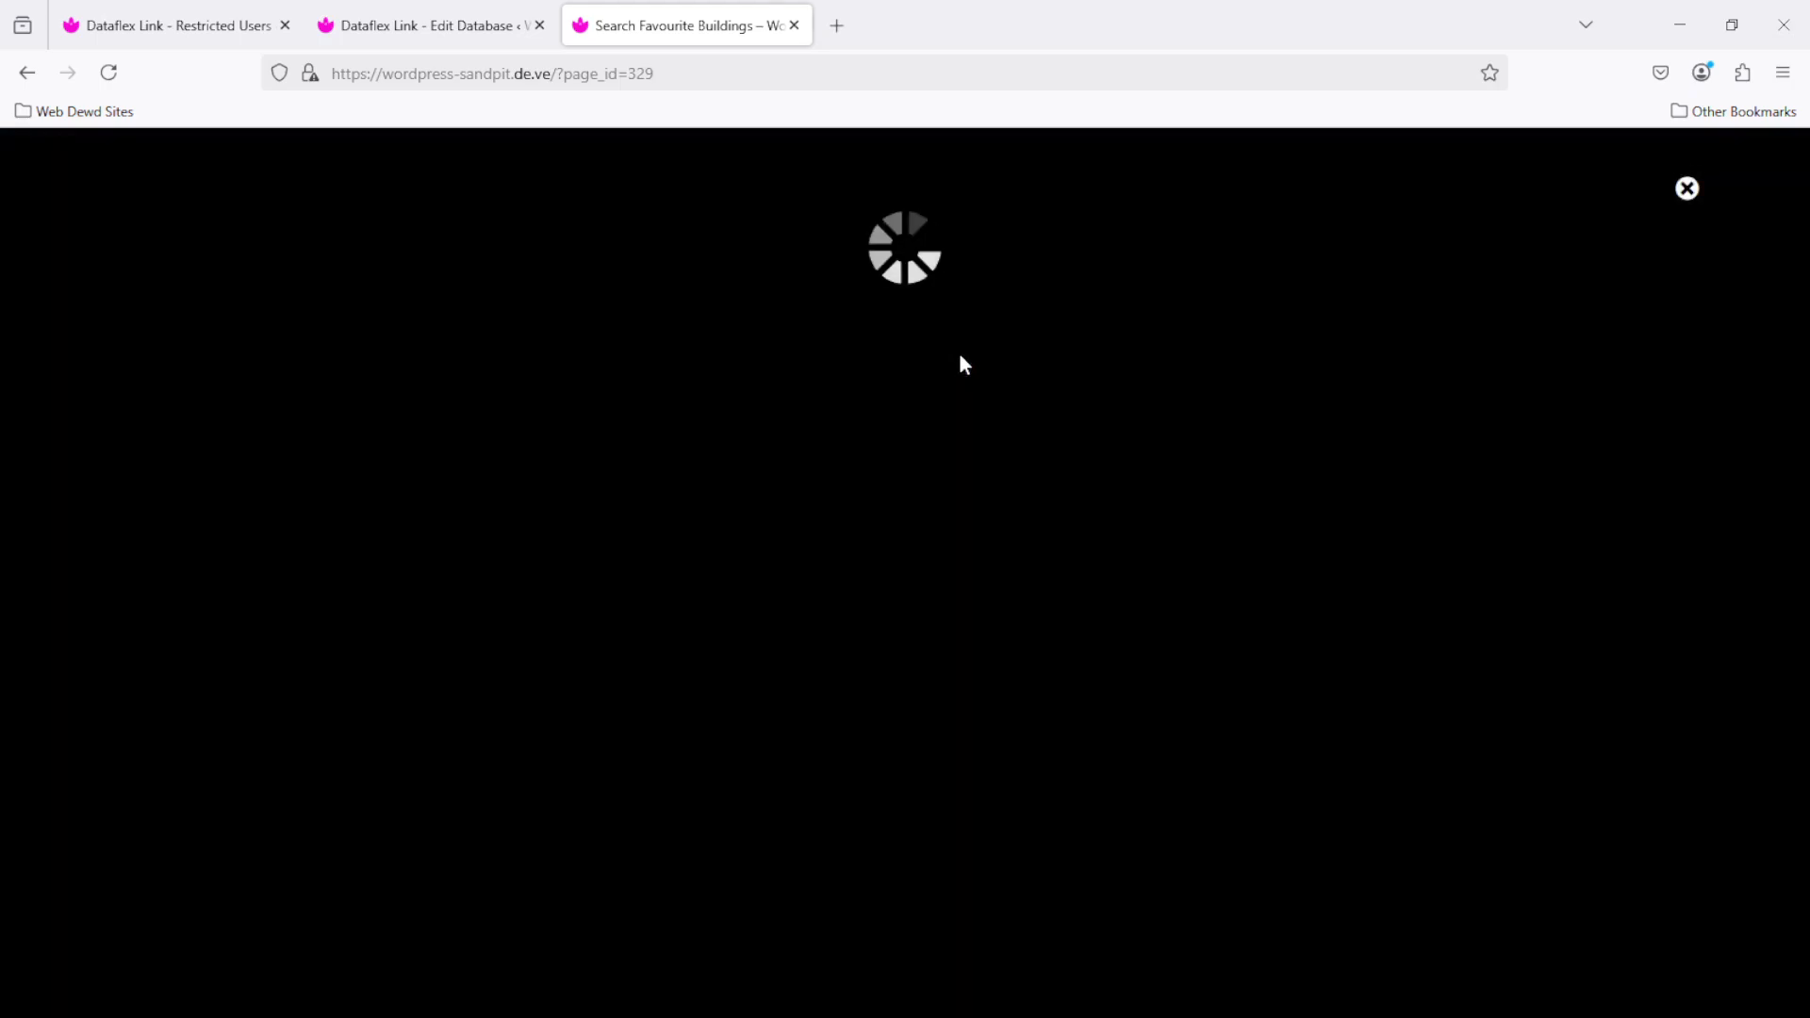